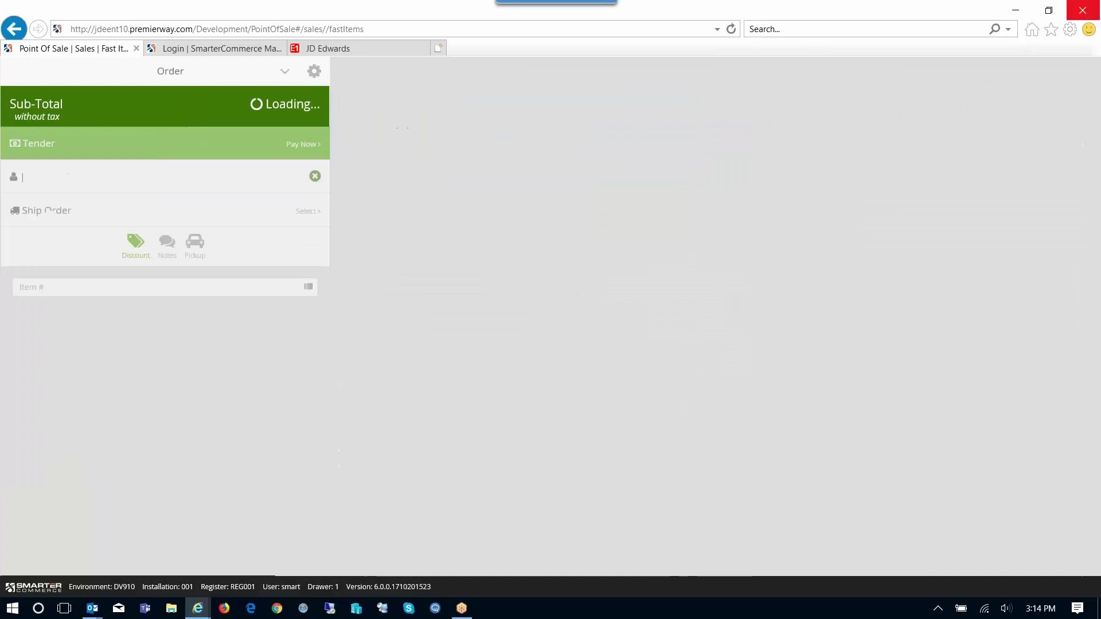
Add Common, Floratam and Palmetto St. Augustine sod (448.74 USD) and choose to ship the order
{"action": "left_click", "coordinate": [289, 344]}
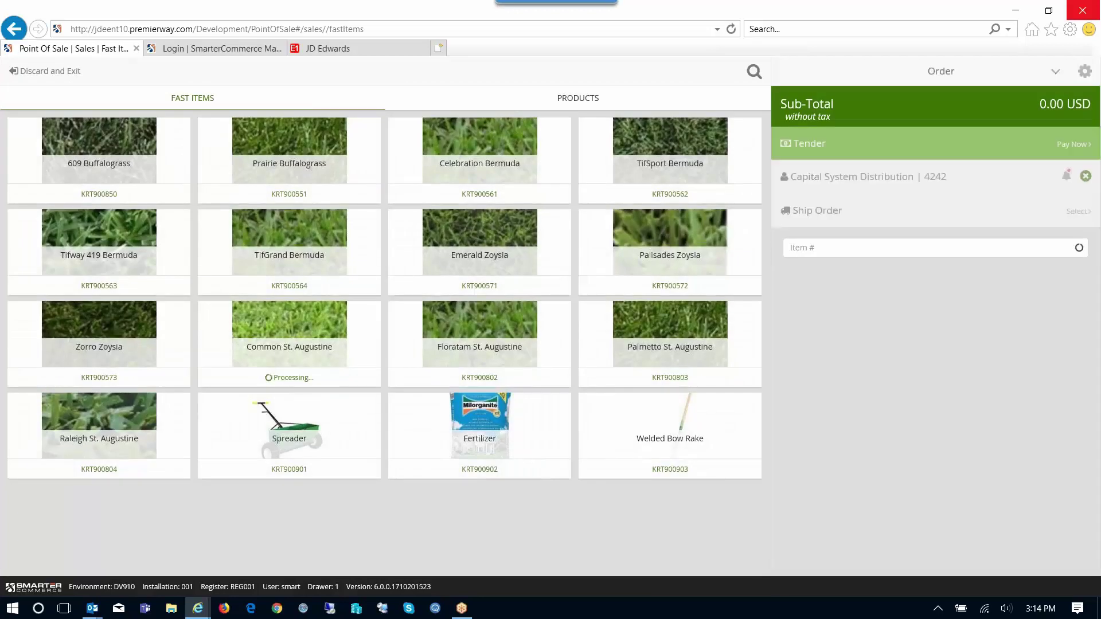
{"action": "left_click", "coordinate": [479, 344]}
{"action": "left_click", "coordinate": [670, 344]}
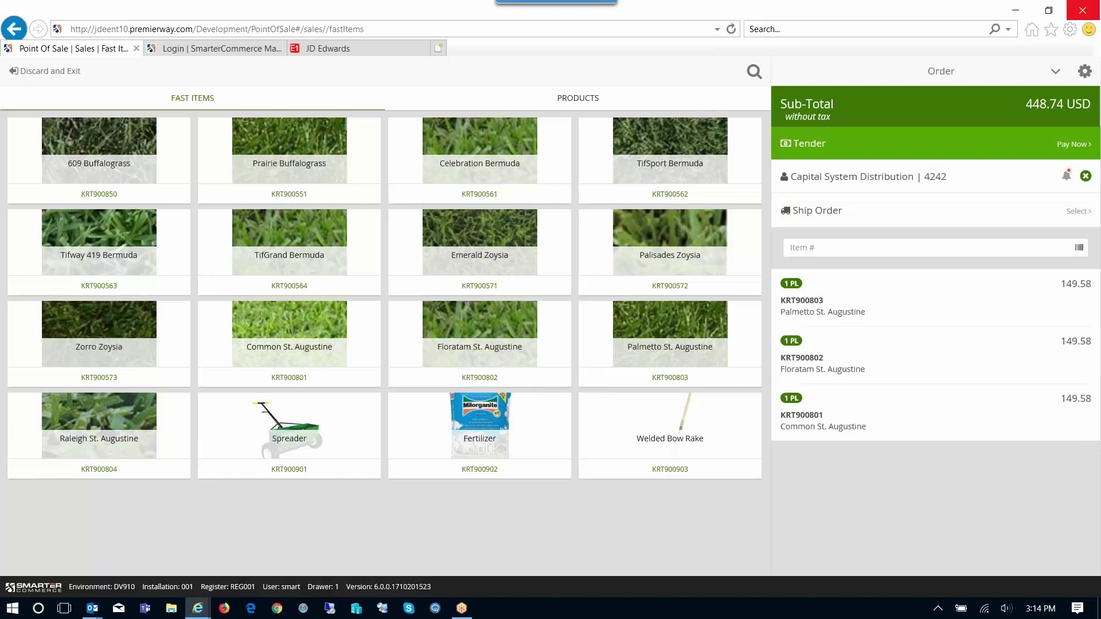
{"action": "left_click", "coordinate": [935, 211]}
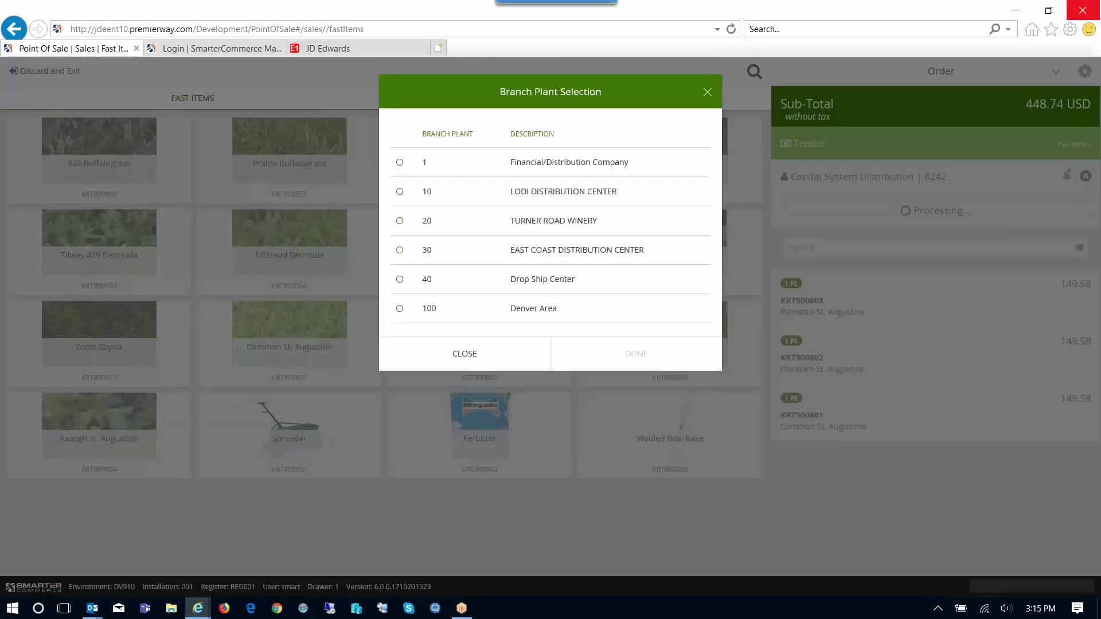
Ship from branch plant 30 – East Coast Distribution Center with a 65.74 UPS Ground charge
{"action": "left_click", "coordinate": [400, 250]}
{"action": "left_click", "coordinate": [636, 354]}
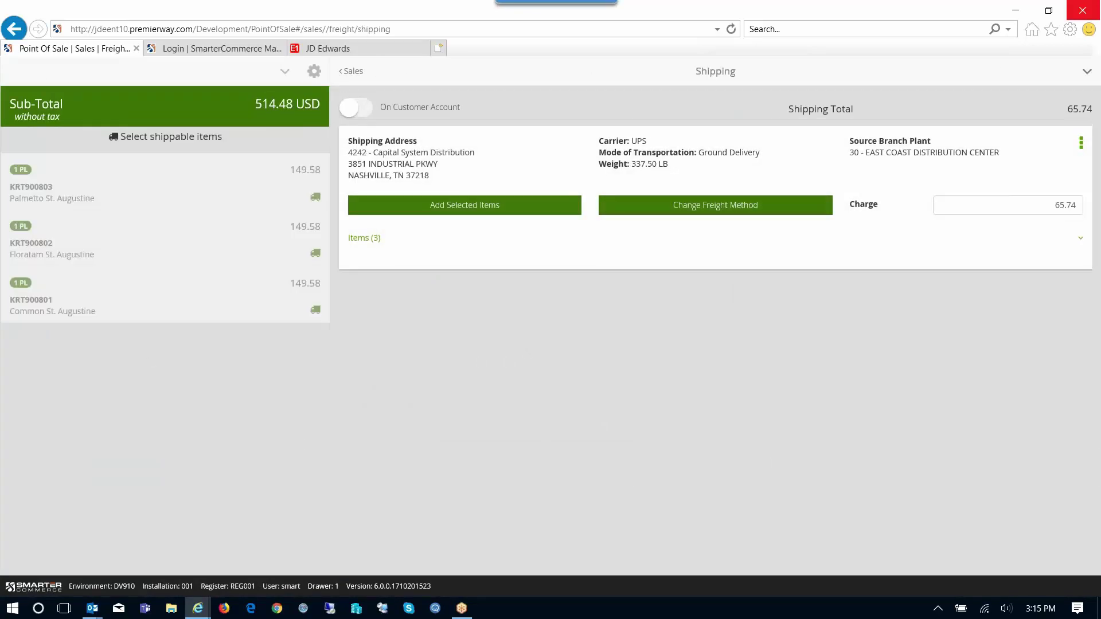
{"action": "left_click", "coordinate": [1087, 71]}
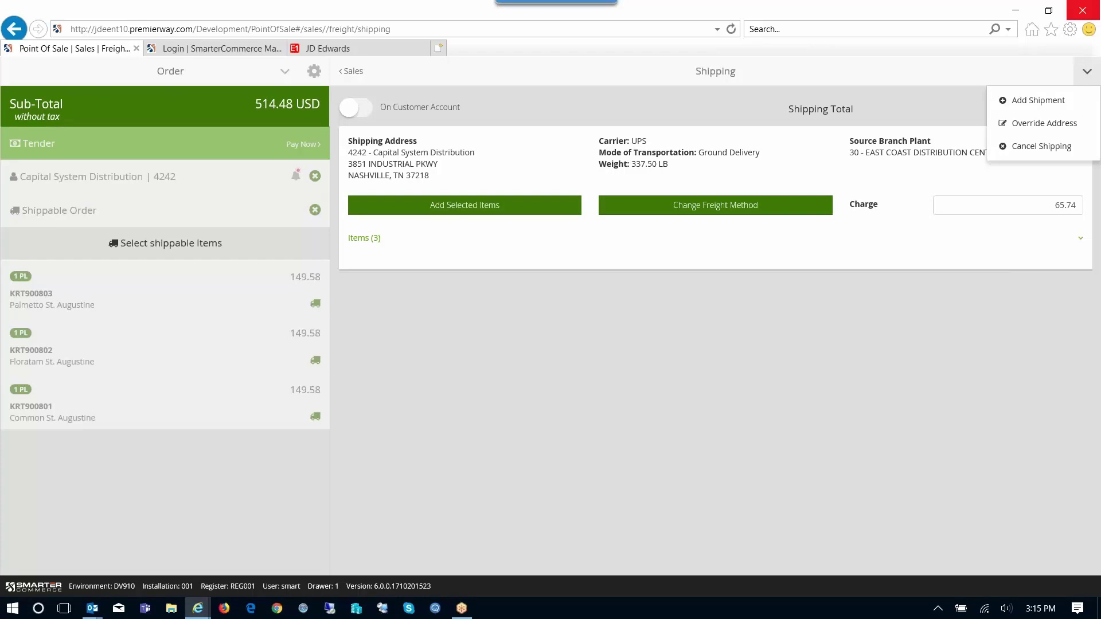
Override the shipping address and enter the recipient's first name, last name and street address
{"action": "left_click", "coordinate": [1041, 147]}
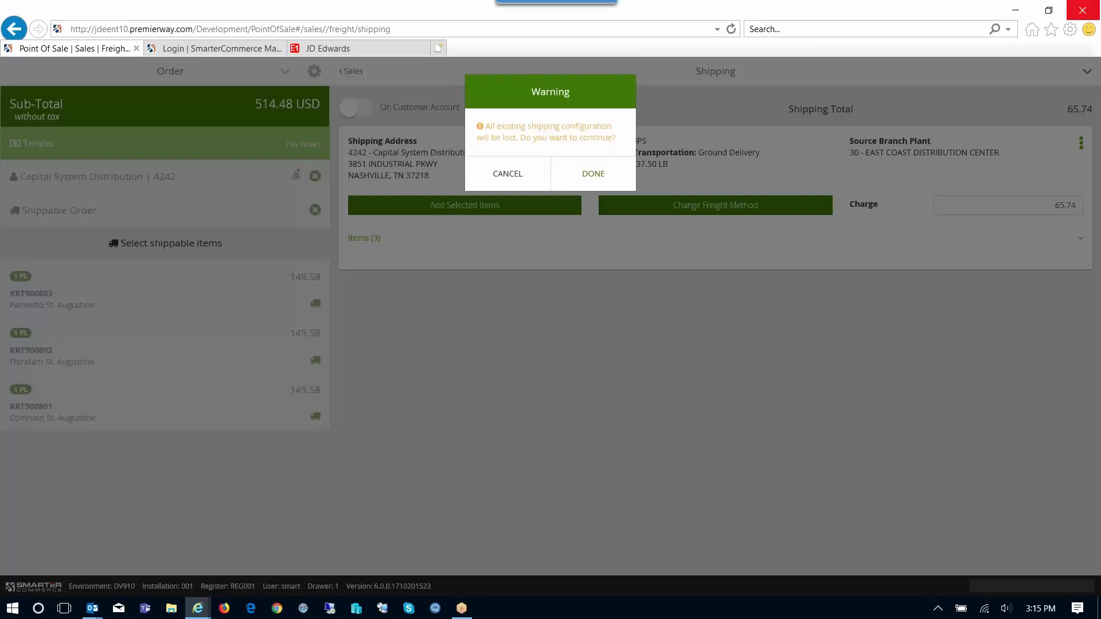
{"action": "left_click", "coordinate": [594, 173]}
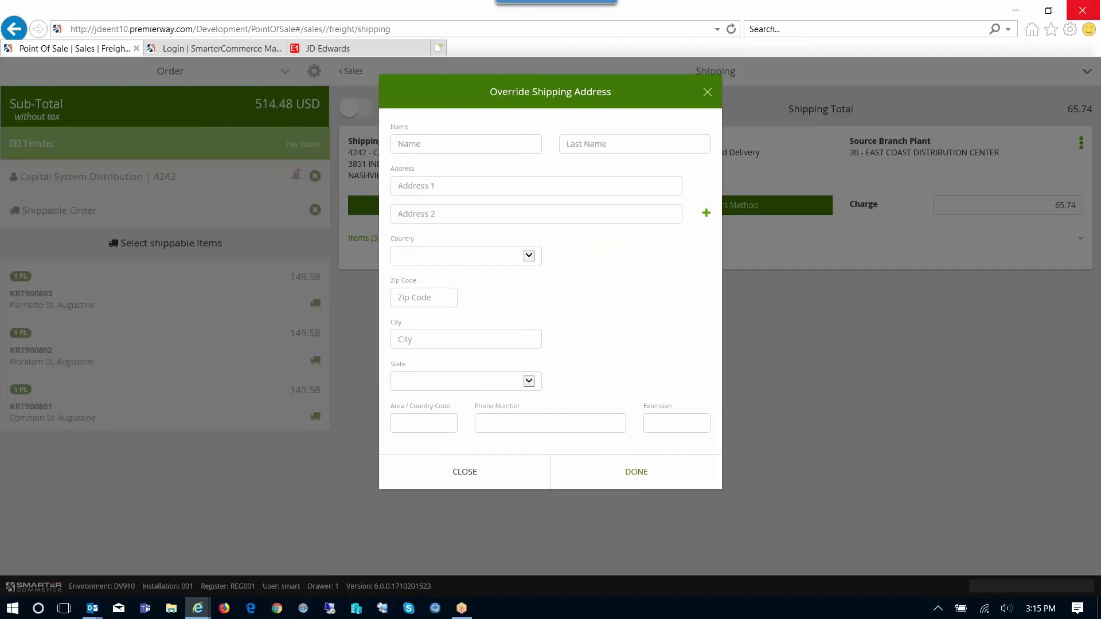
{"action": "left_click", "coordinate": [466, 144]}
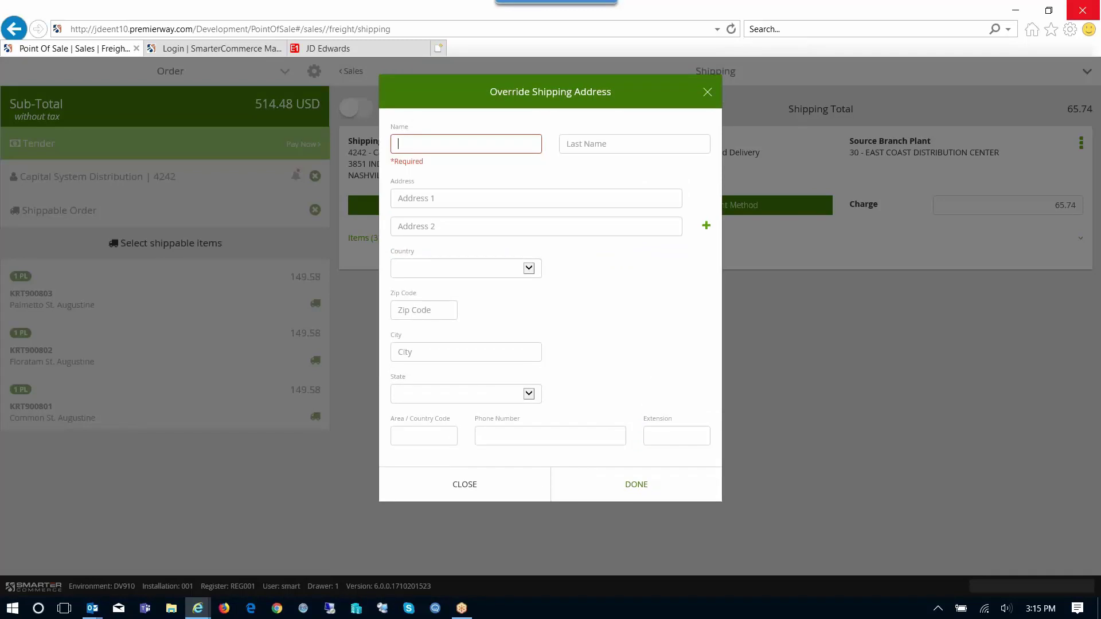
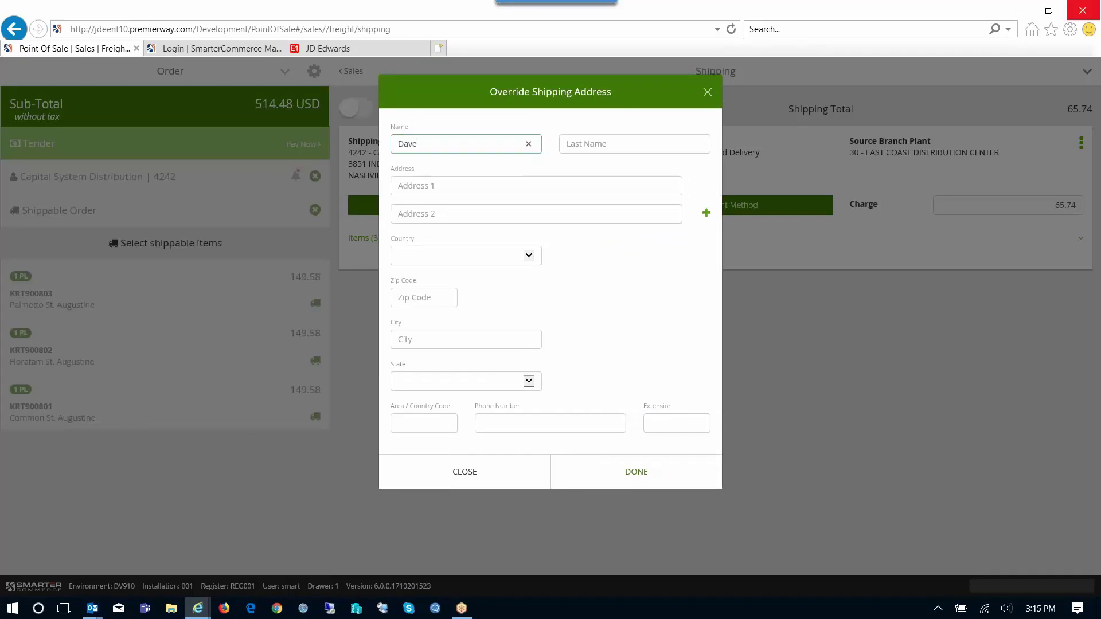
{"action": "left_click", "coordinate": [566, 148]}
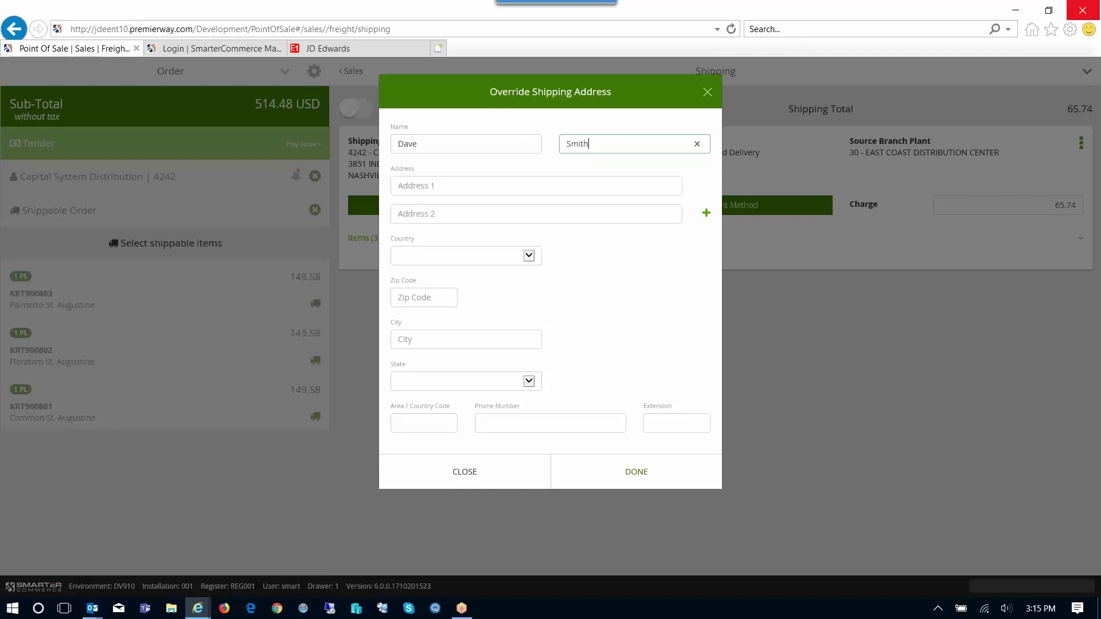
{"action": "left_click", "coordinate": [399, 187]}
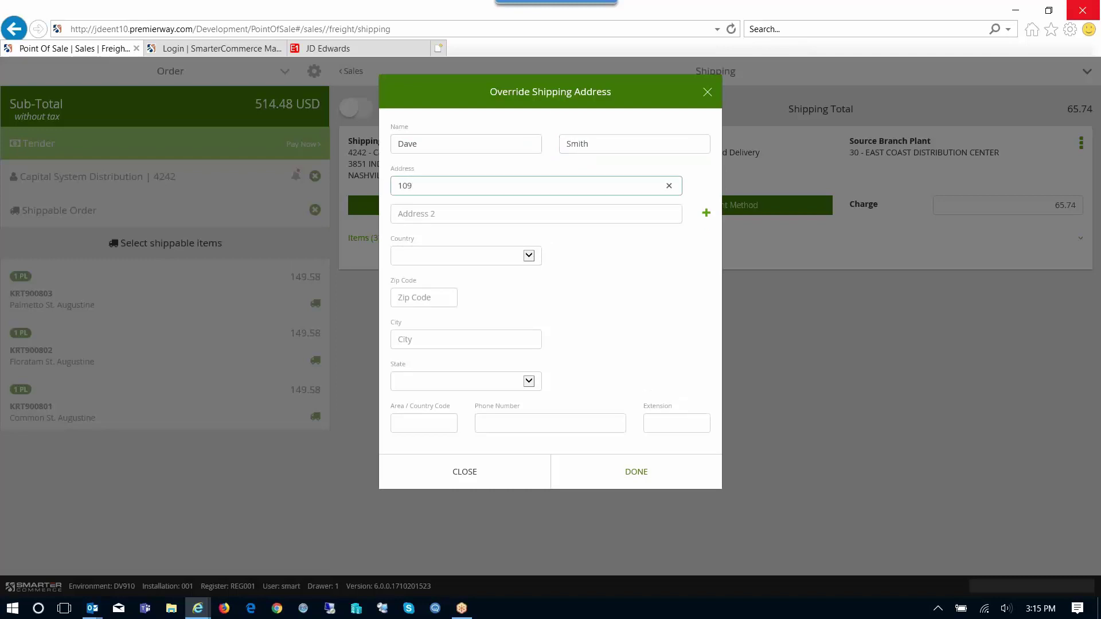
Enter the recipient's zip code, area code and phone number and save, dropping shipping to 62.46
{"action": "left_click", "coordinate": [396, 221]}
{"action": "key", "text": "Tab"}
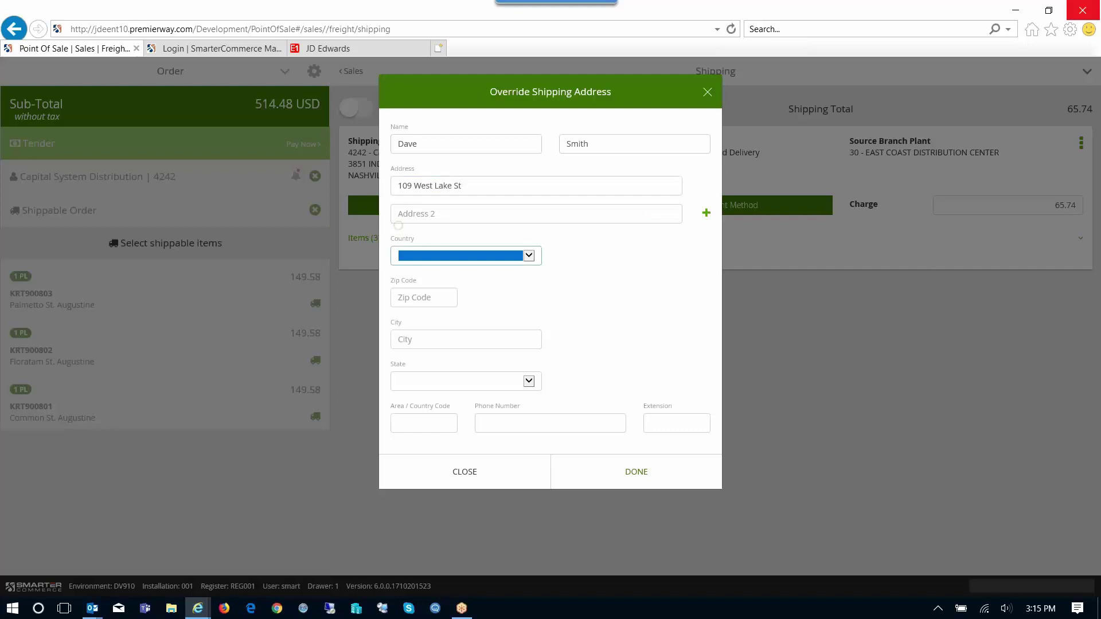
{"action": "left_click", "coordinate": [399, 304]}
{"action": "type", "text": "33319"}
{"action": "left_click", "coordinate": [399, 348]}
{"action": "key", "text": "Tab"}
{"action": "key", "text": "Tab"}
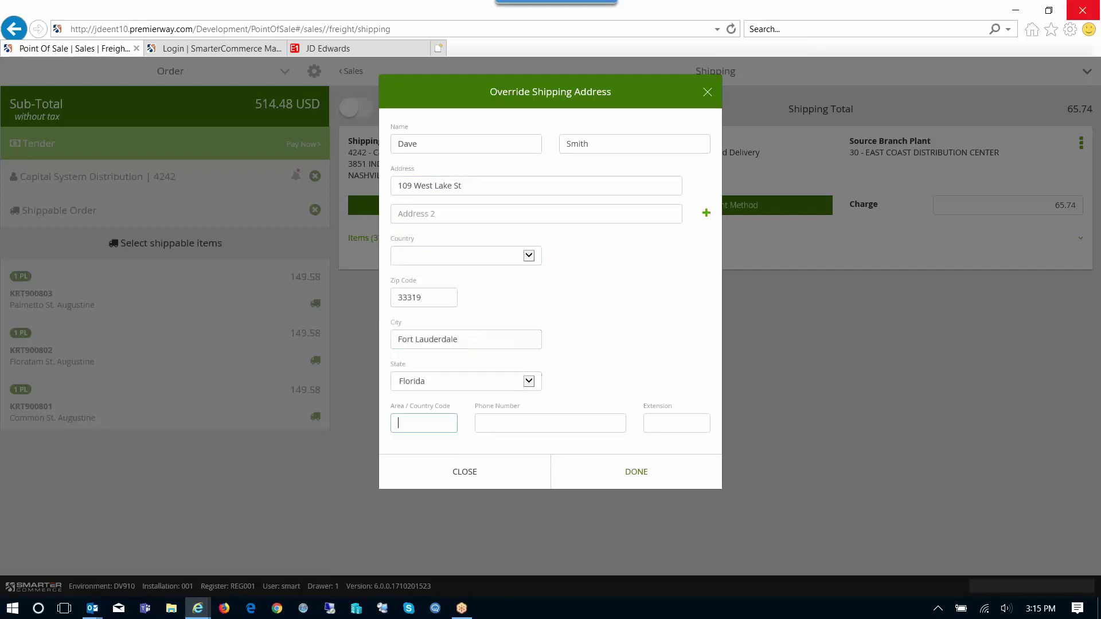
{"action": "key", "text": "Tab"}
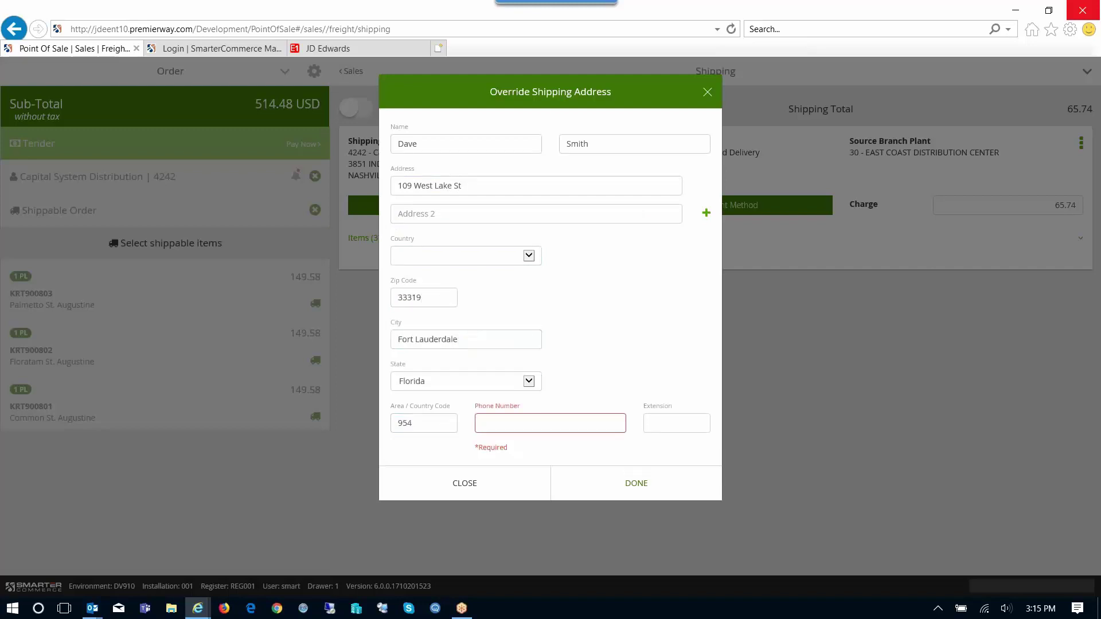
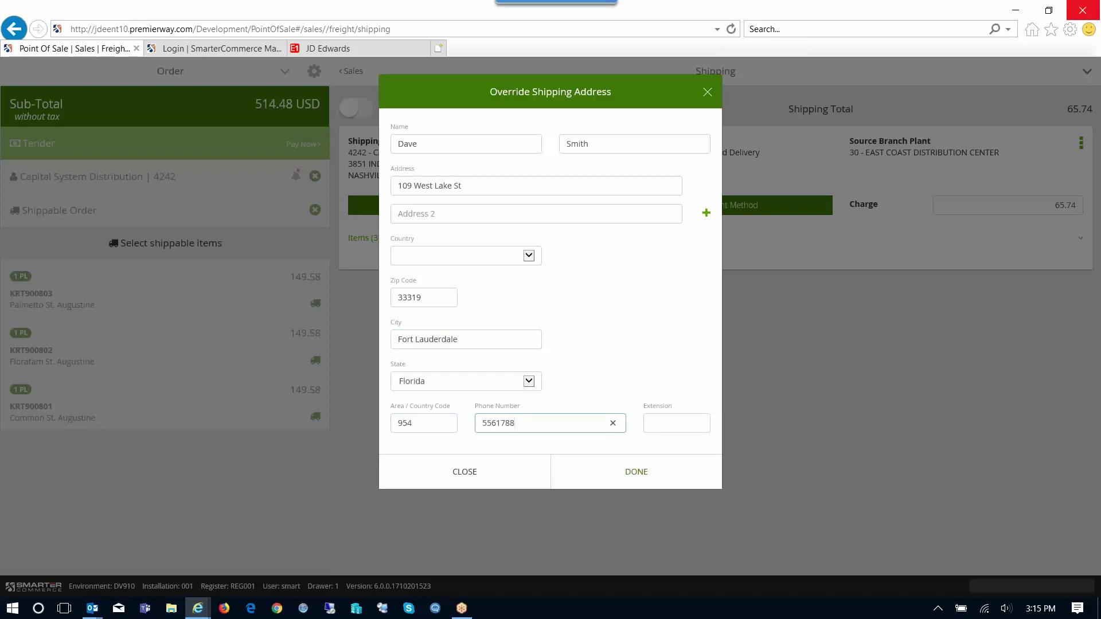
{"action": "key", "text": "Return"}
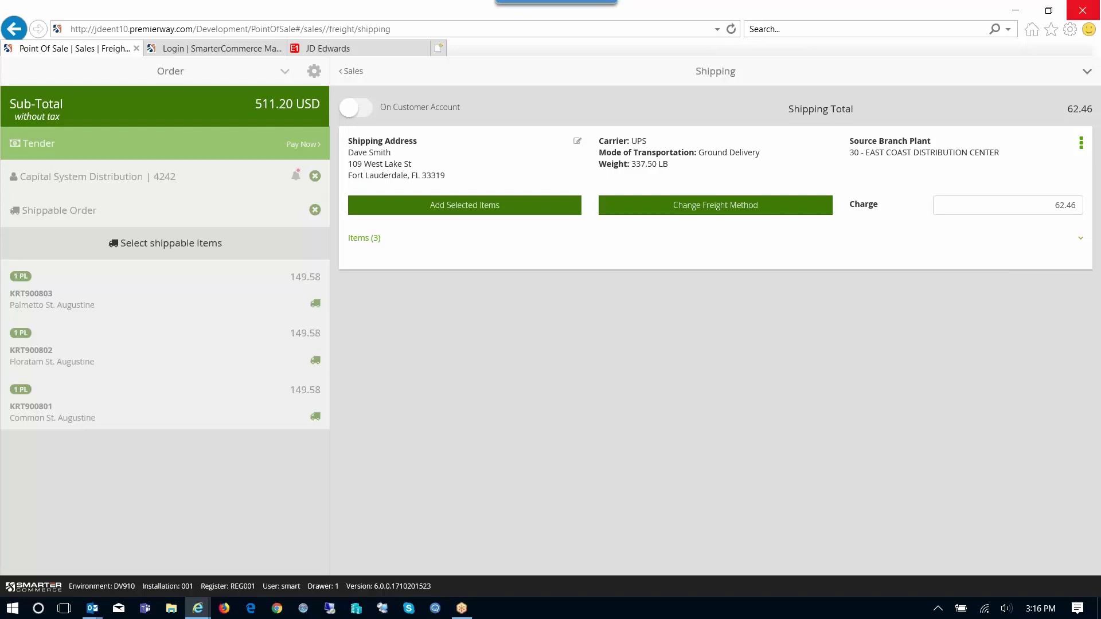
Go to tendering and enter the customer's purchase order number
{"action": "left_click", "coordinate": [352, 71]}
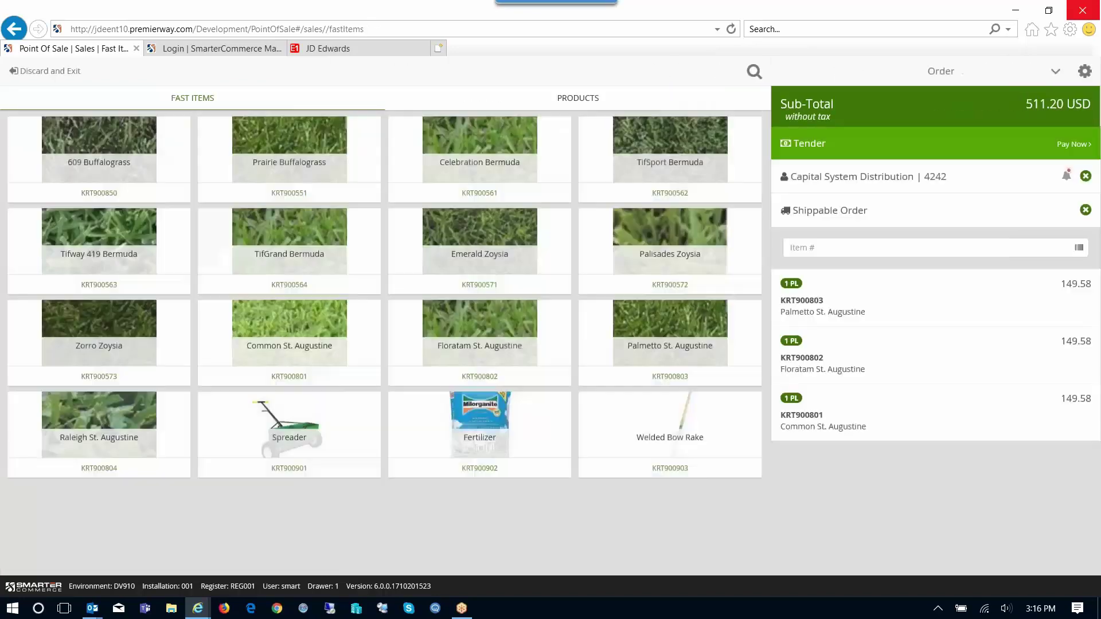
{"action": "left_click", "coordinate": [935, 144]}
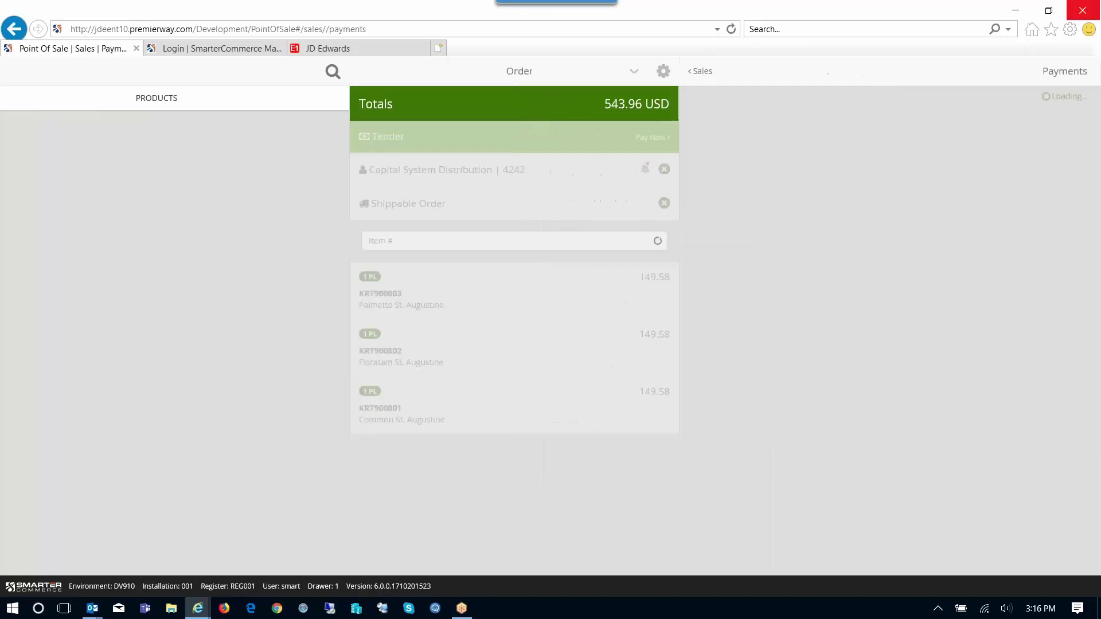
{"action": "left_click", "coordinate": [391, 150]}
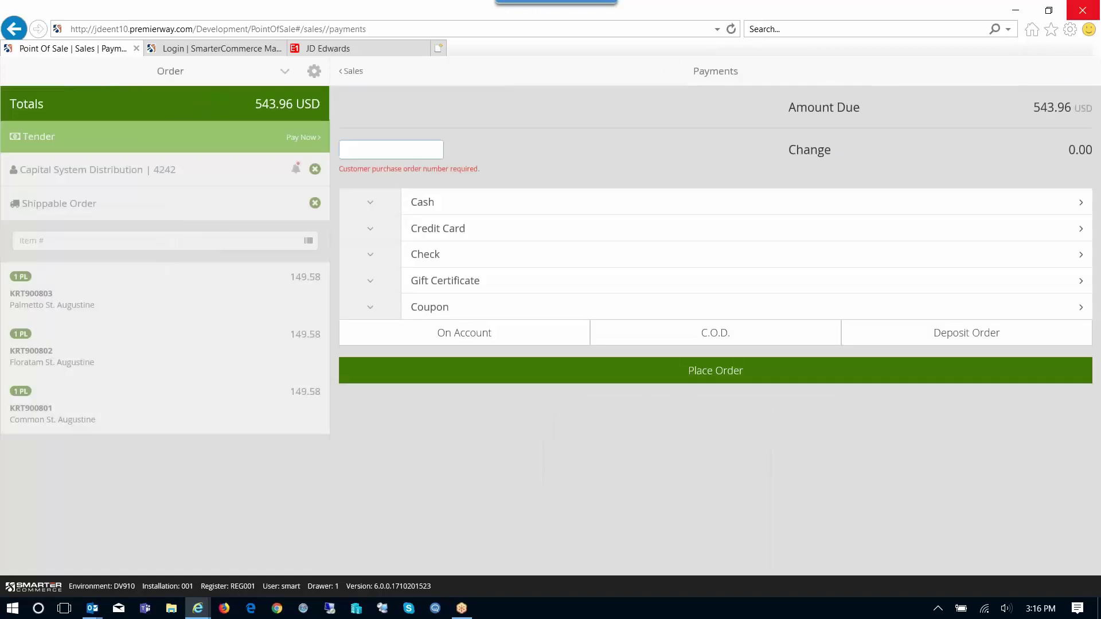
Apply a 300.00 cash payment as three 100 dollar bills, leaving 243.96 due
{"action": "left_click", "coordinate": [423, 203]}
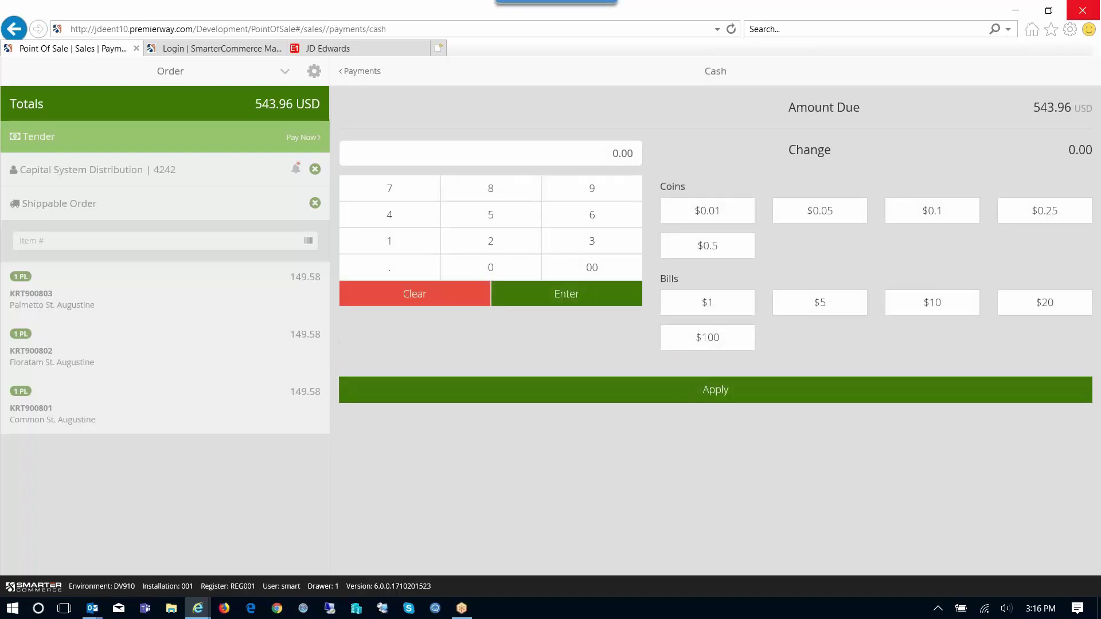
{"action": "left_click", "coordinate": [707, 337]}
{"action": "left_click", "coordinate": [707, 337]}
{"action": "left_click", "coordinate": [708, 337]}
{"action": "left_click", "coordinate": [715, 389]}
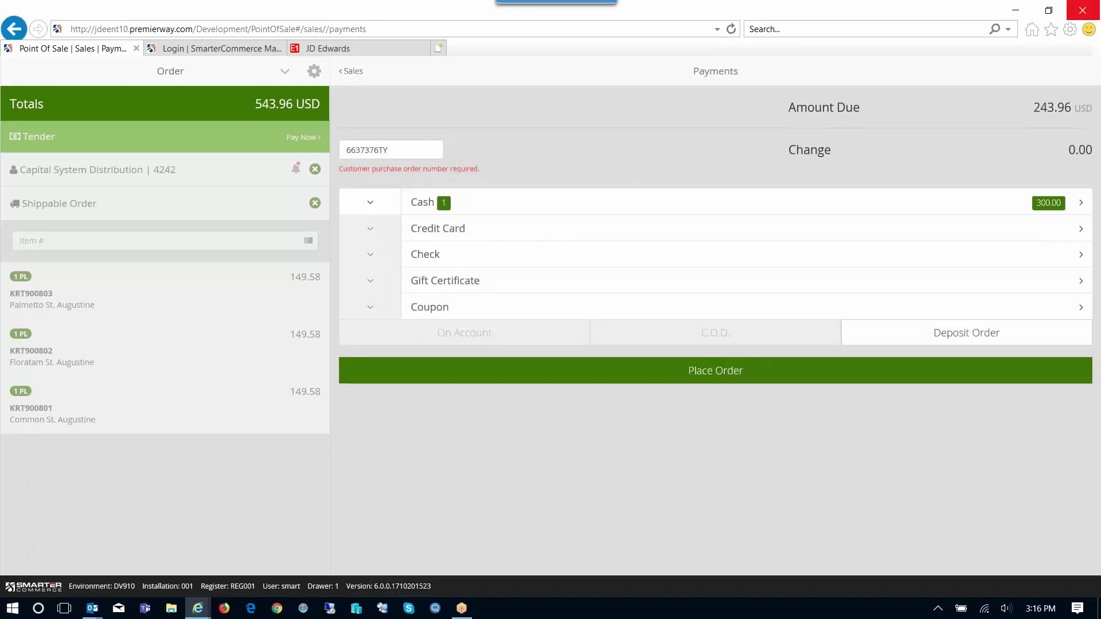
Pay the remaining 243.96 by credit card, entering the card number and 03/18 expiry, and submit
{"action": "left_click", "coordinate": [437, 229]}
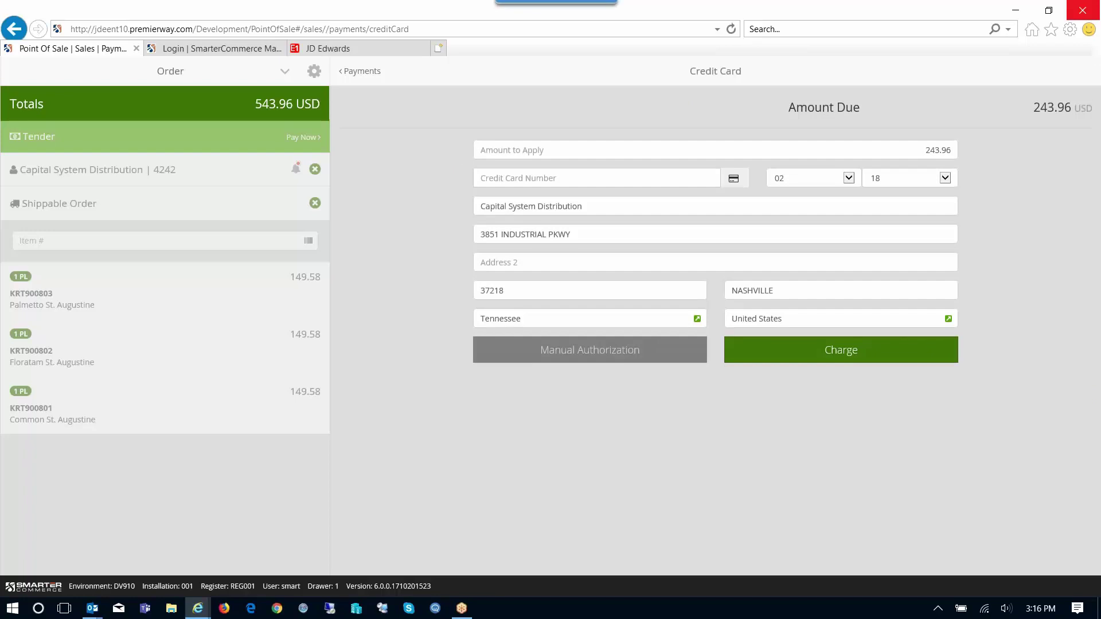
{"action": "left_click", "coordinate": [596, 179]}
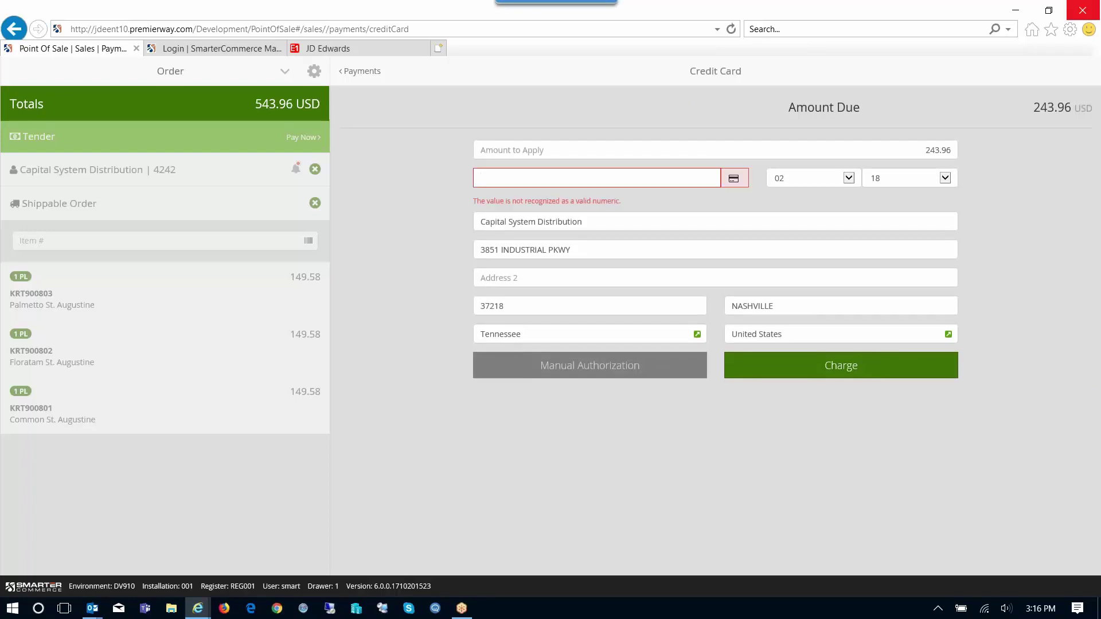
{"action": "type", "text": "5555"}
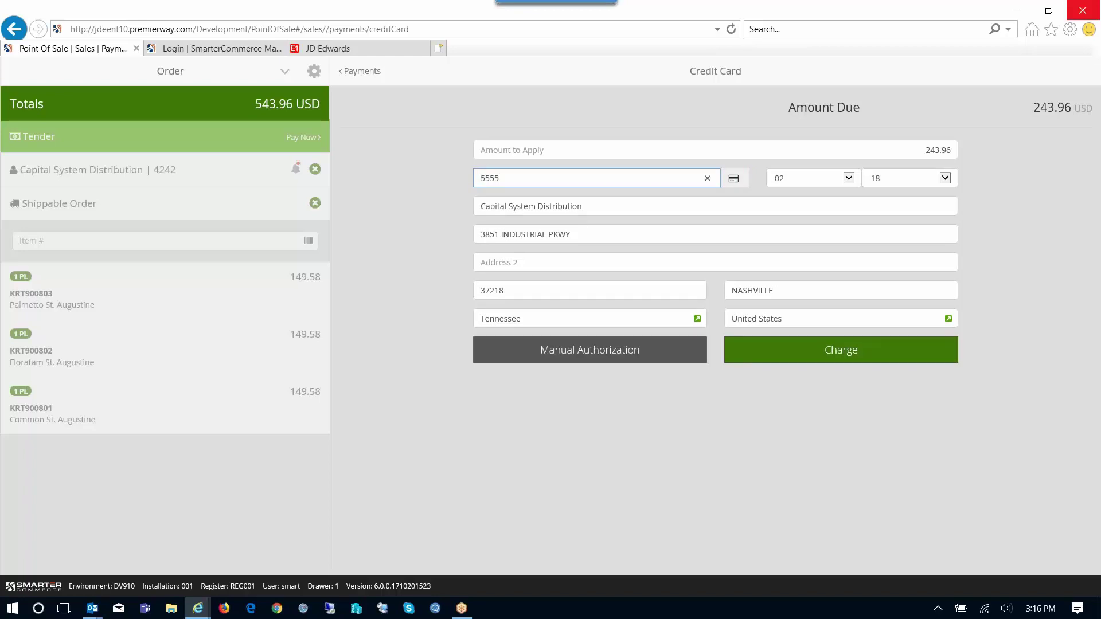
{"action": "type", "text": "555"}
{"action": "type", "text": "5"}
{"action": "type", "text": "5555"}
{"action": "type", "text": "4444"}
{"action": "key", "text": "Tab"}
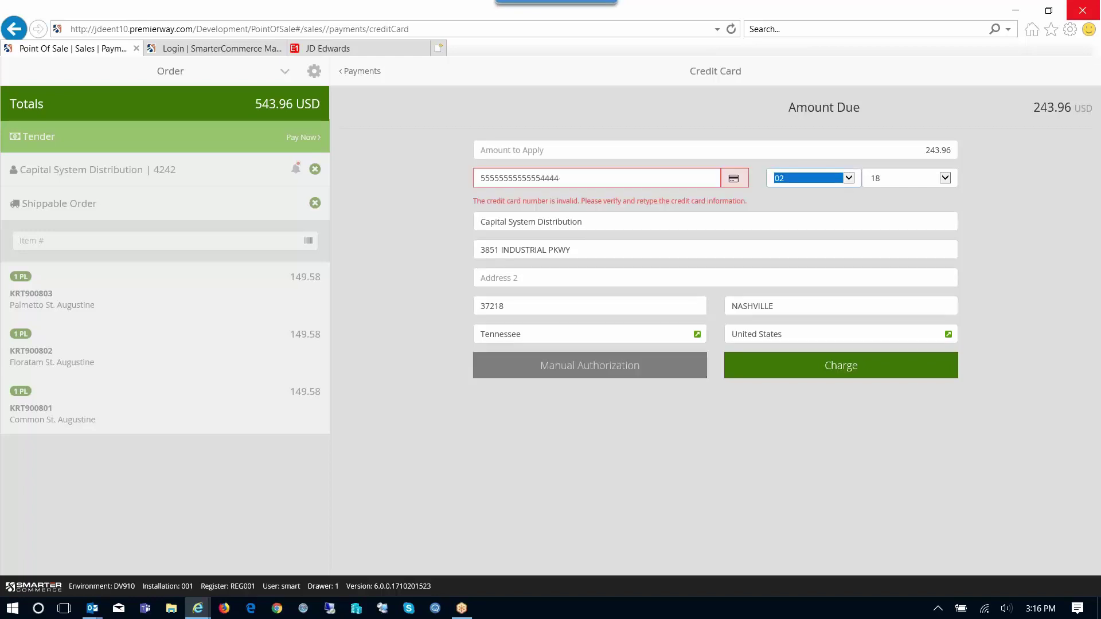
{"action": "key", "text": "shift+Tab"}
{"action": "type", "text": "555"}
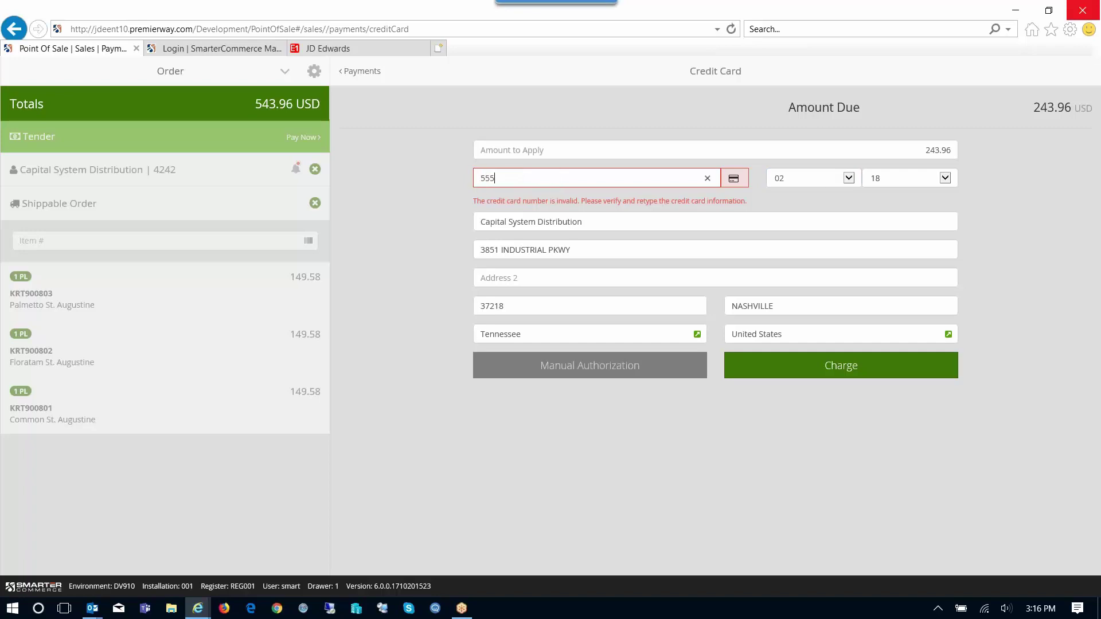
{"action": "type", "text": "5555555554444"}
{"action": "key", "text": "Tab"}
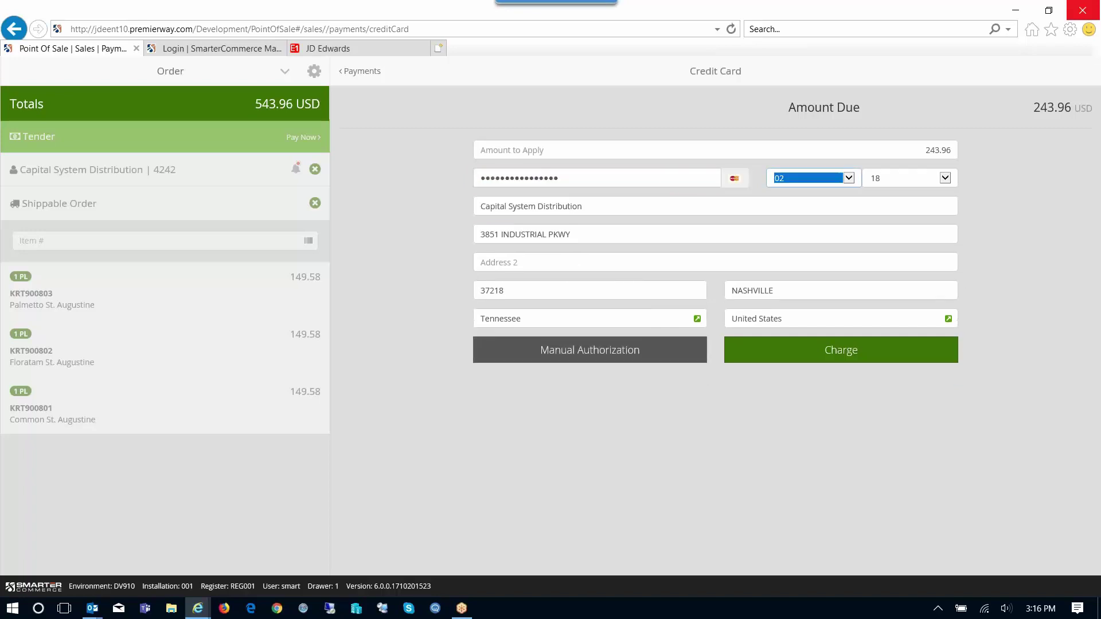
{"action": "key", "text": "Tab"}
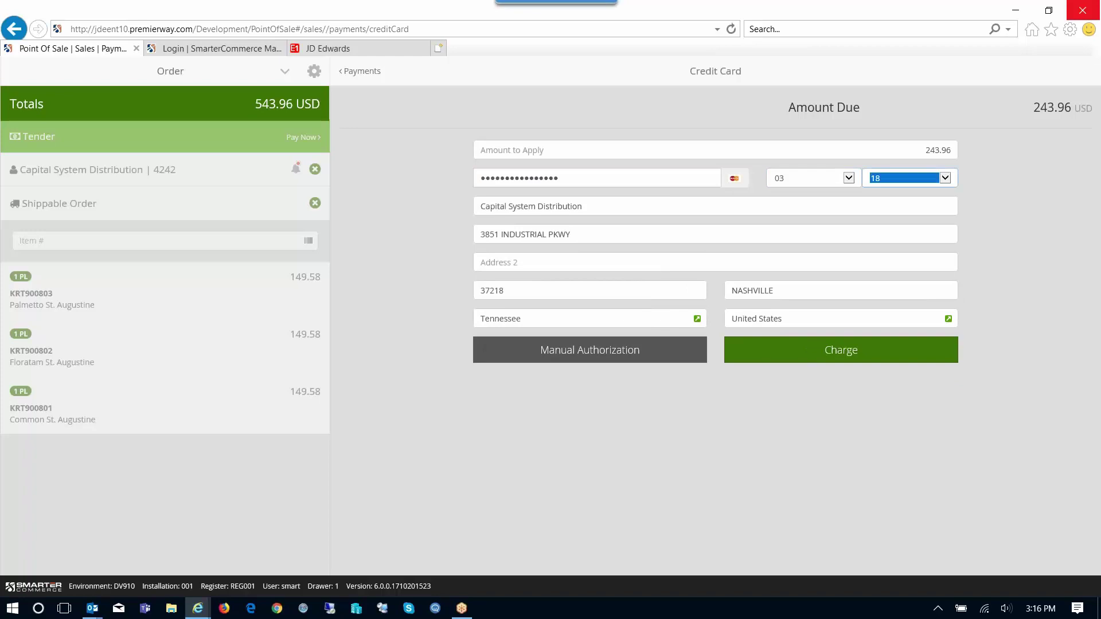
{"action": "key", "text": "Tab"}
{"action": "key", "text": "Return"}
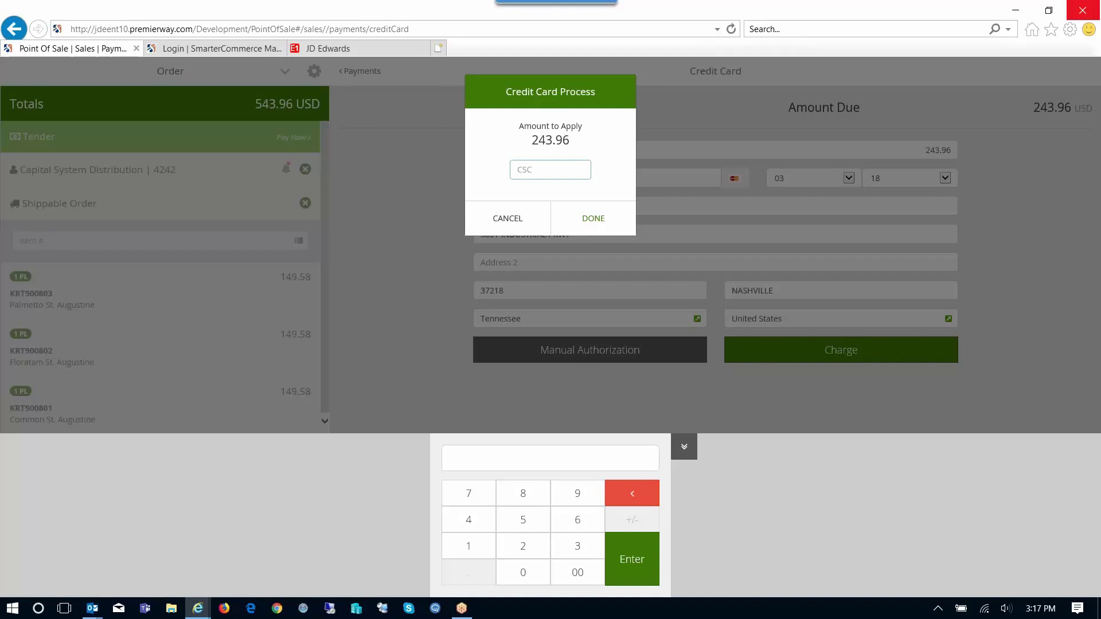
Enter the card security code, confirm the 243.96 charge and cancel the card slip printing
{"action": "left_click", "coordinate": [469, 546]}
{"action": "left_click", "coordinate": [523, 546]}
{"action": "left_click", "coordinate": [632, 559]}
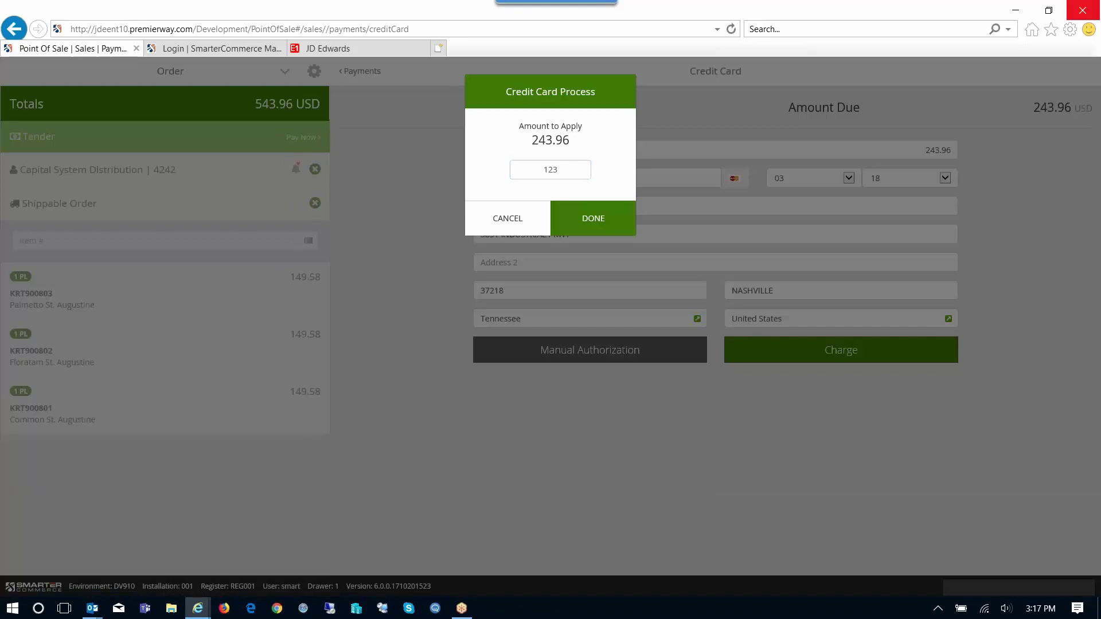
{"action": "key", "text": "Return"}
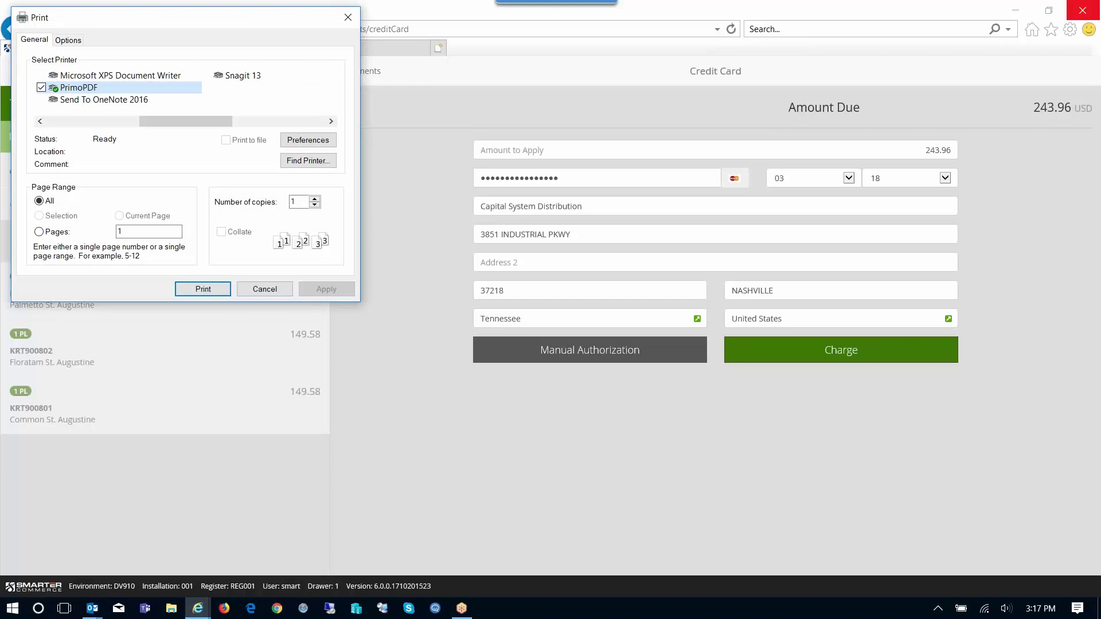
{"action": "left_click", "coordinate": [270, 289]}
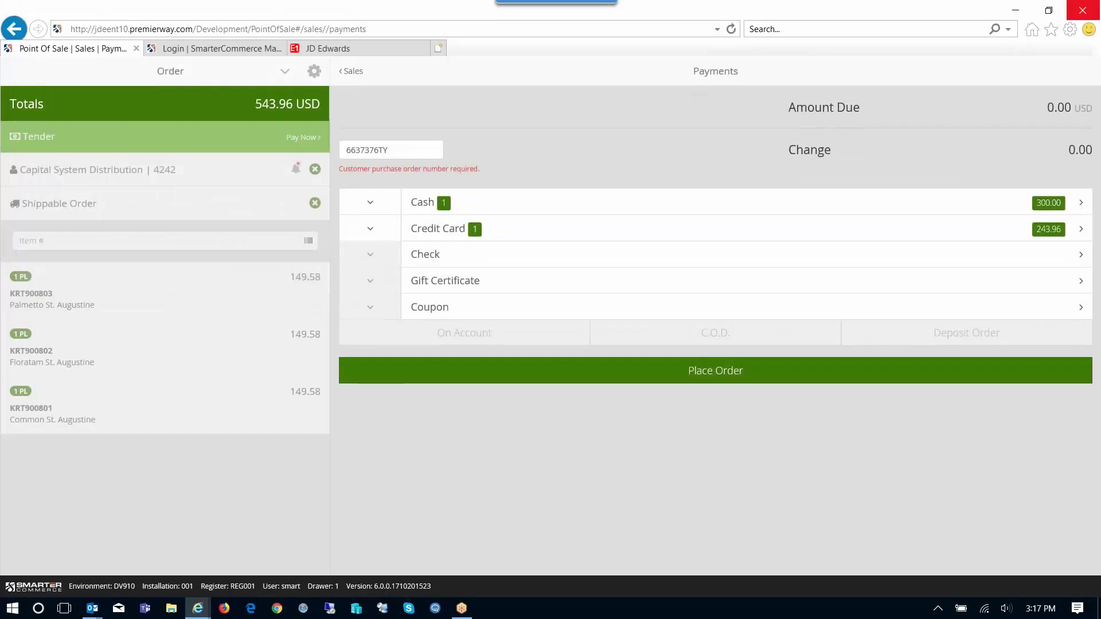
Place the order with receipt emailing turned on and close the confirmation
{"action": "left_click", "coordinate": [716, 371]}
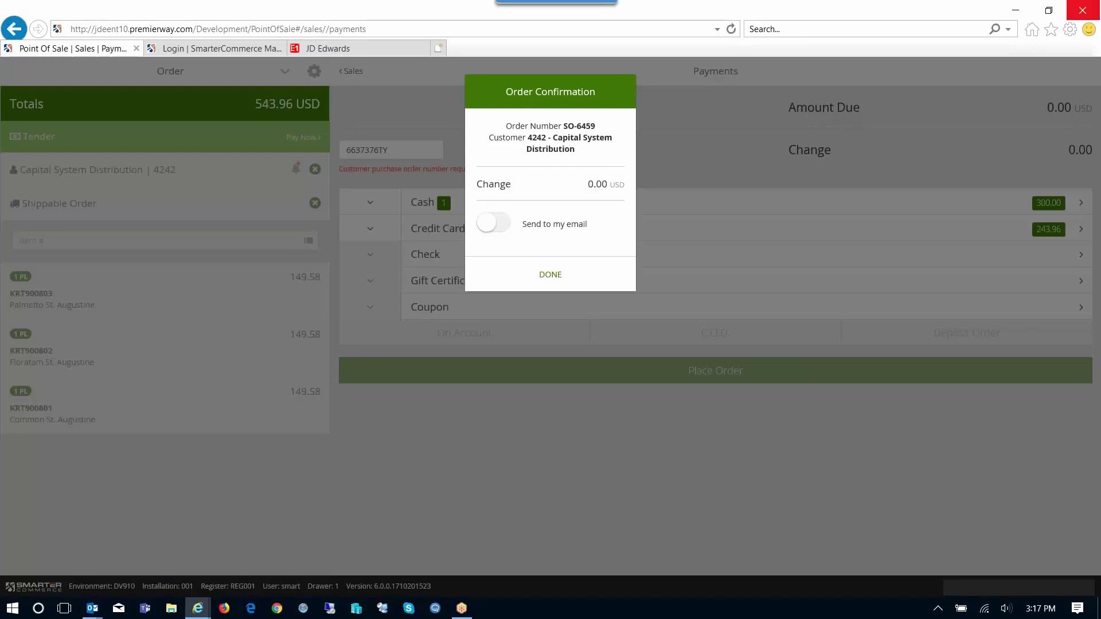
{"action": "left_click", "coordinate": [494, 222]}
{"action": "left_click", "coordinate": [550, 303]}
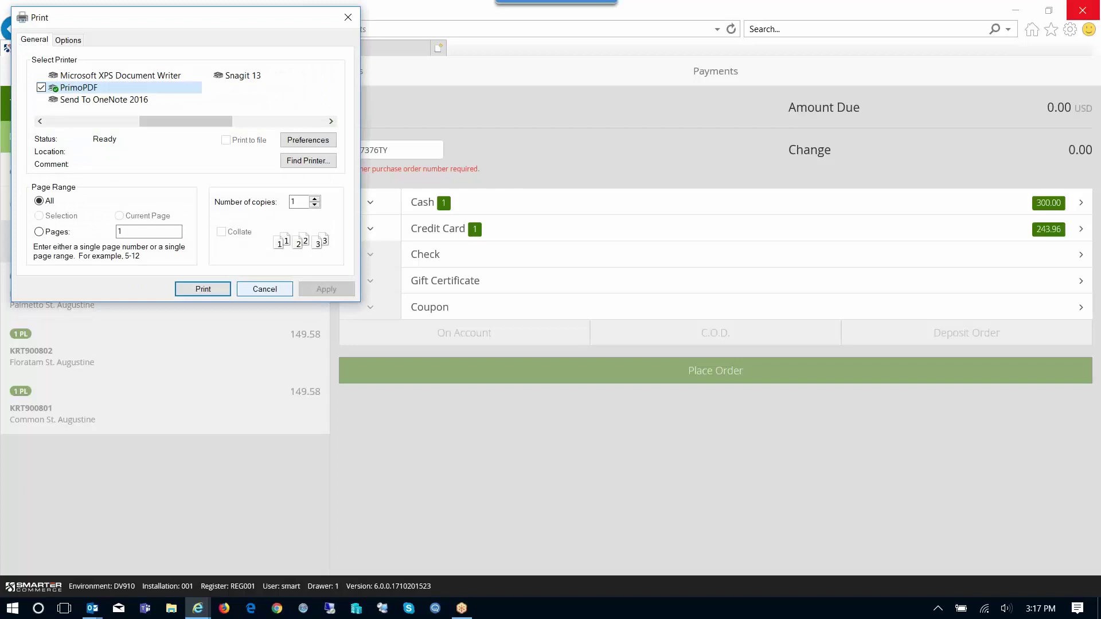
Print the receipt to PrimoPDF as OrderReceipt.pdf, overwriting the existing file
{"action": "left_click", "coordinate": [265, 289]}
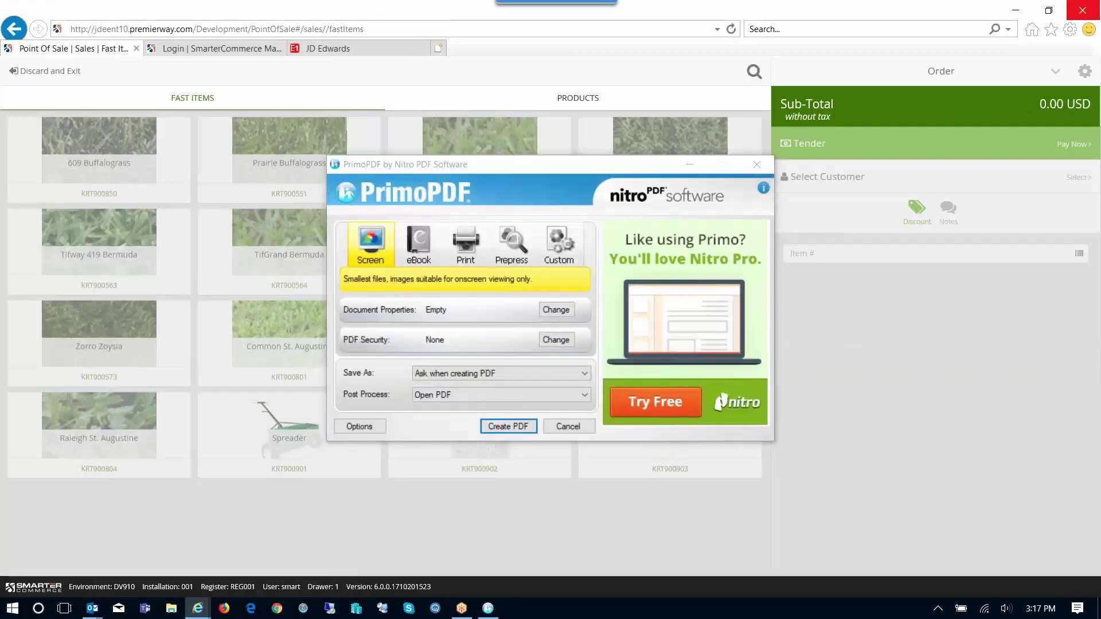
{"action": "left_click", "coordinate": [525, 431]}
{"action": "left_click", "coordinate": [507, 288]}
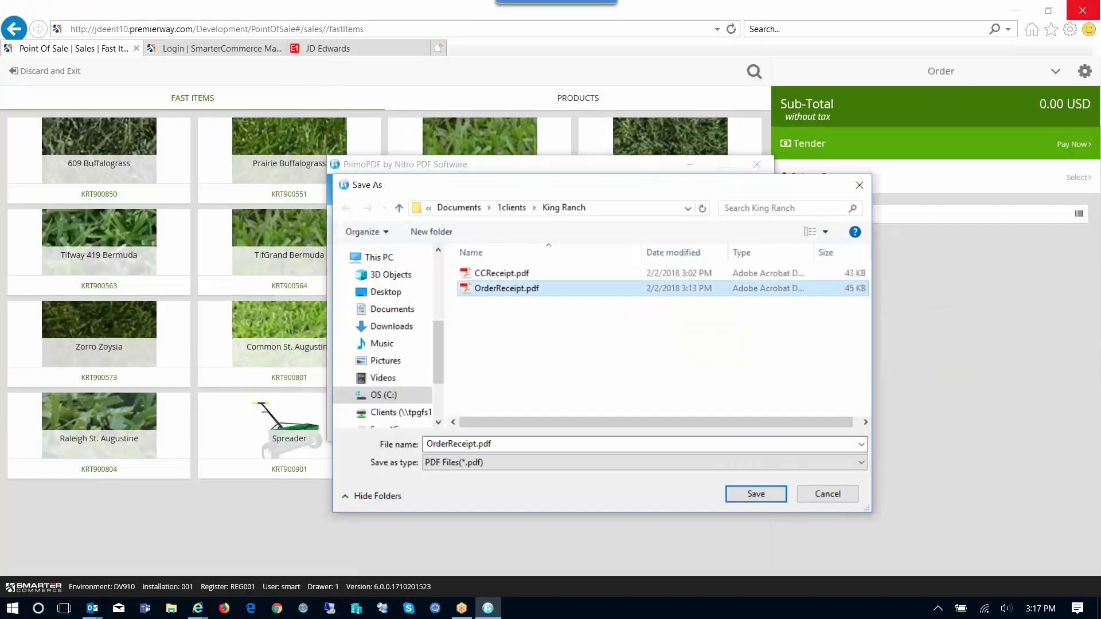
{"action": "left_click", "coordinate": [761, 497]}
{"action": "left_click", "coordinate": [581, 325]}
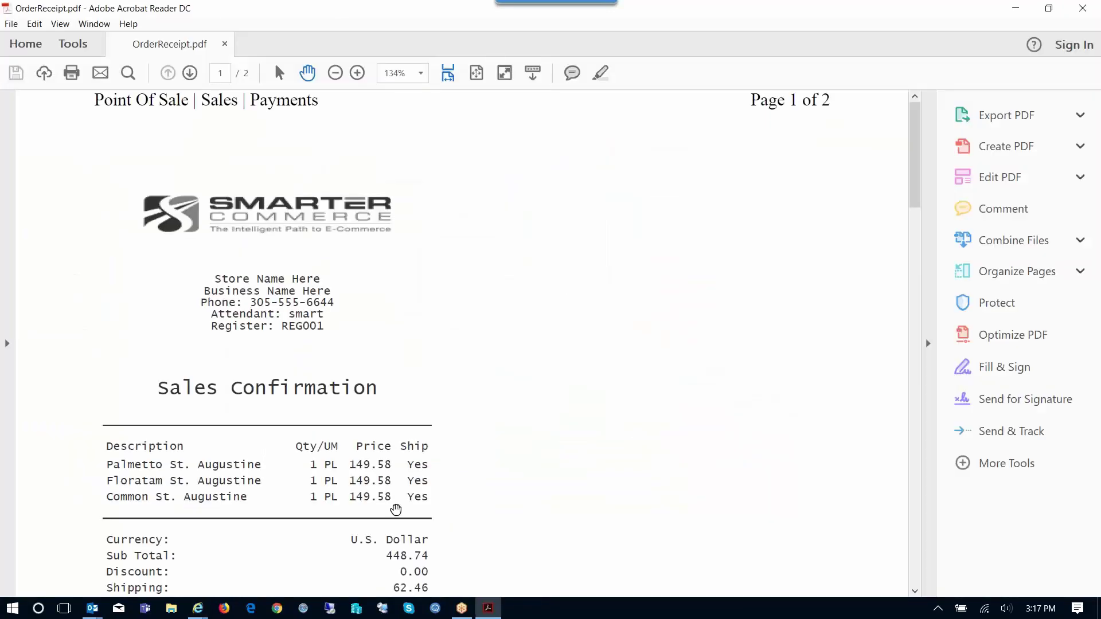
{"action": "scroll", "coordinate": [347, 500], "scroll_direction": "down", "scroll_amount": 2}
{"action": "scroll", "coordinate": [342, 433], "scroll_direction": "down", "scroll_amount": 1}
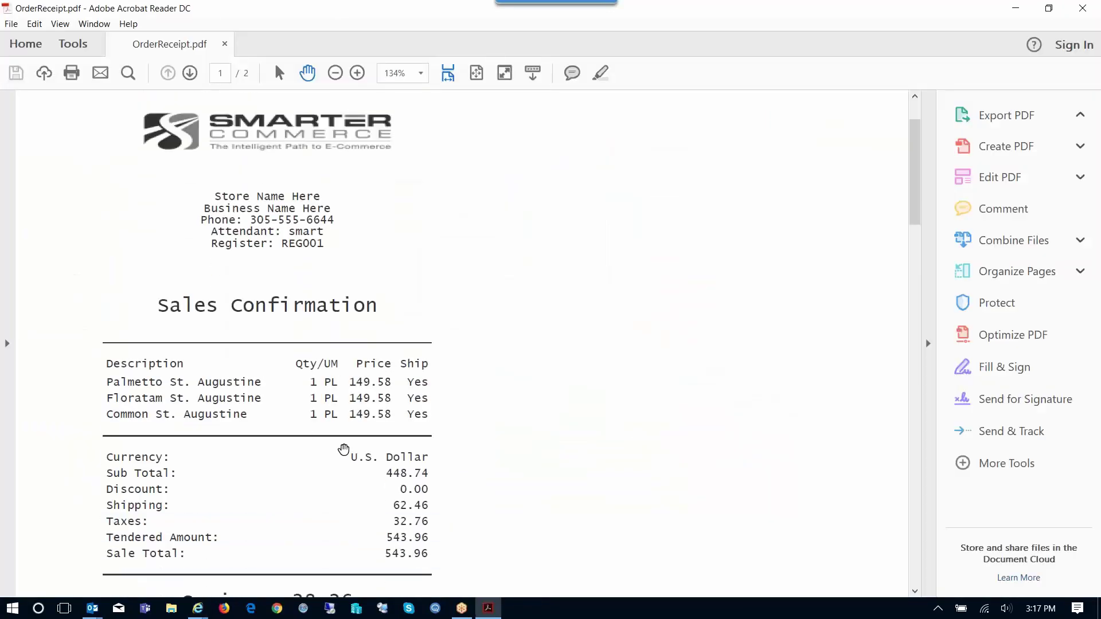
{"action": "scroll", "coordinate": [368, 407], "scroll_direction": "down", "scroll_amount": 1}
{"action": "scroll", "coordinate": [368, 407], "scroll_direction": "down", "scroll_amount": 4}
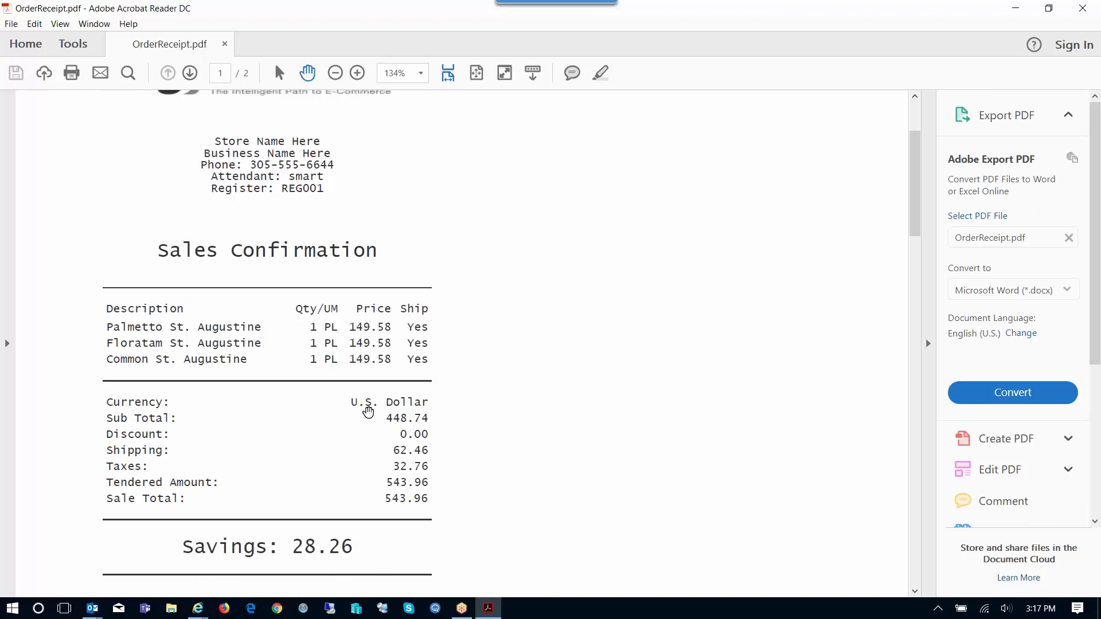
{"action": "scroll", "coordinate": [384, 425], "scroll_direction": "down", "scroll_amount": 2}
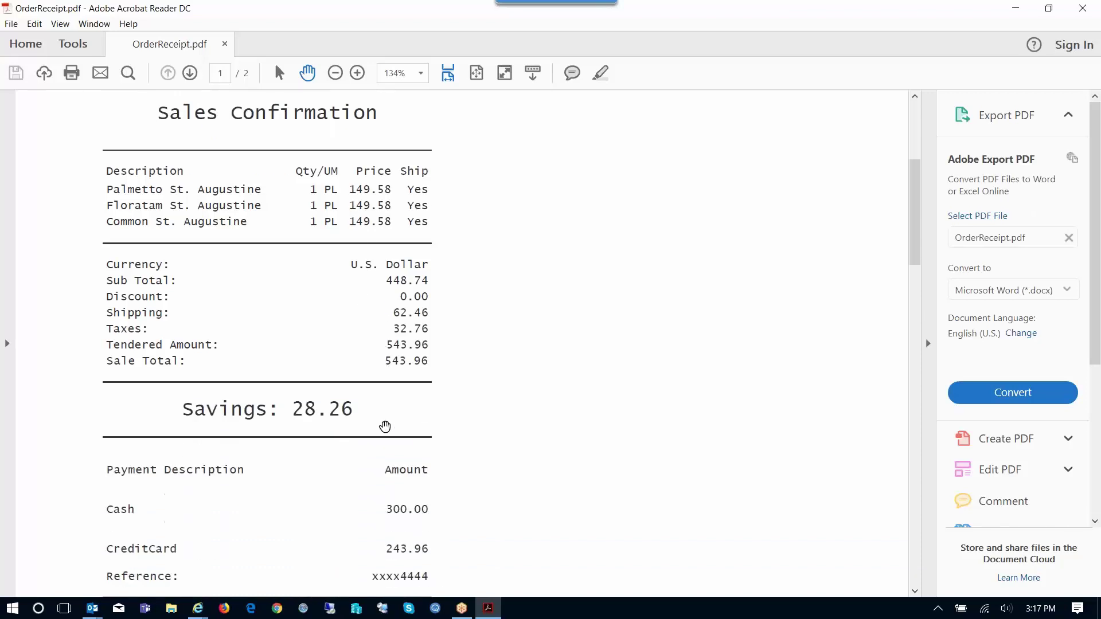
{"action": "scroll", "coordinate": [384, 425], "scroll_direction": "down", "scroll_amount": 2}
{"action": "scroll", "coordinate": [360, 386], "scroll_direction": "down", "scroll_amount": 3}
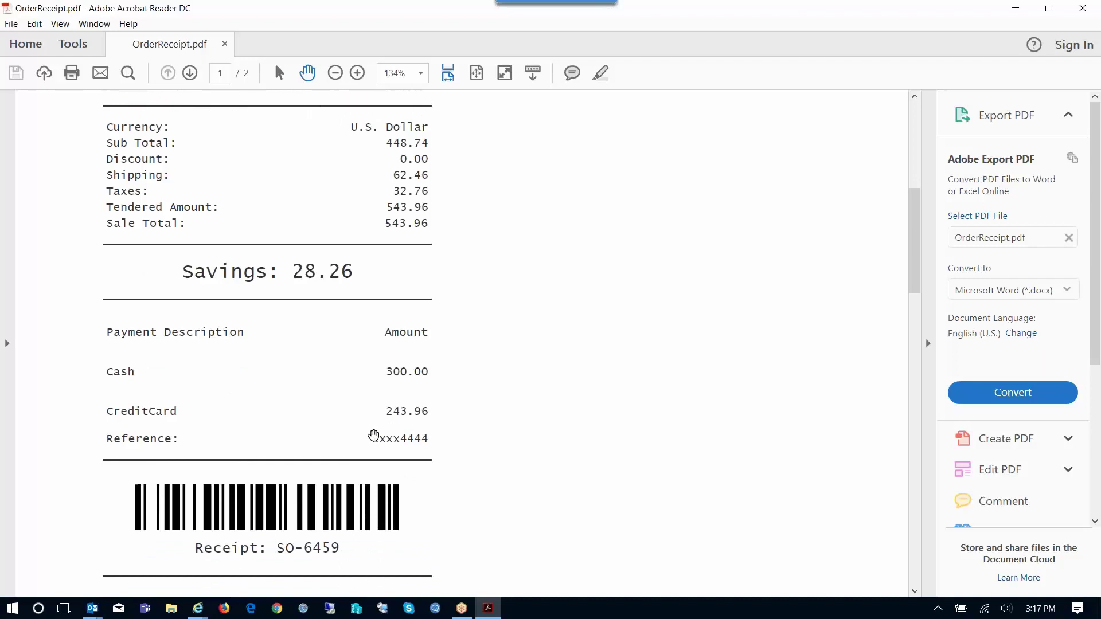
{"action": "scroll", "coordinate": [304, 459], "scroll_direction": "down", "scroll_amount": 3}
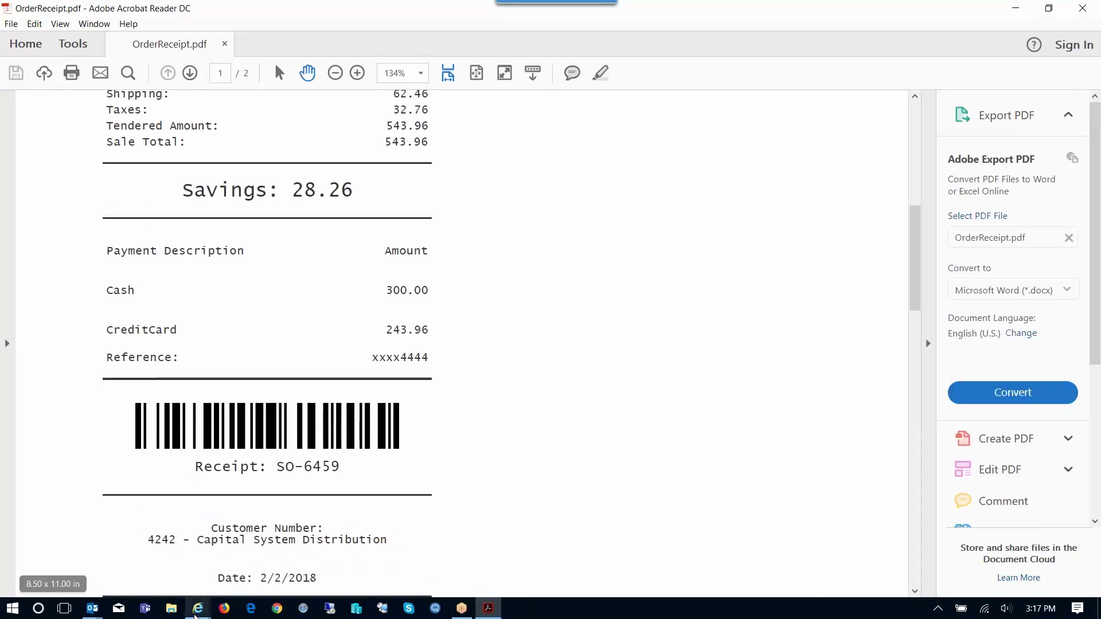
In JD Edwards, search Manage Existing Order for the sales order's lines
{"action": "left_click", "coordinate": [197, 610]}
{"action": "left_click", "coordinate": [376, 548]}
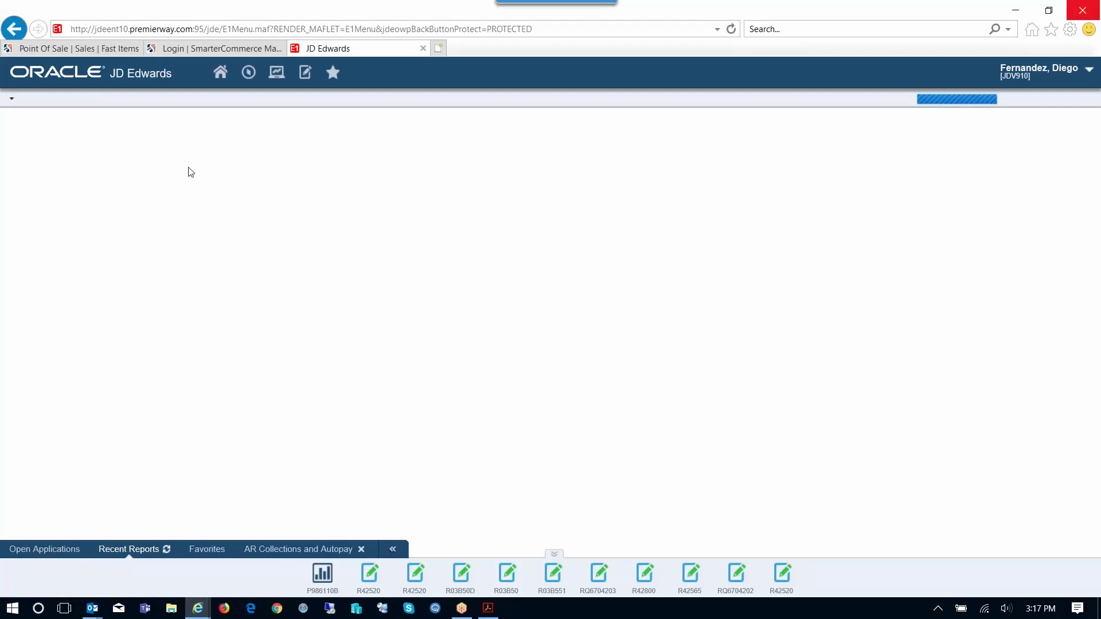
{"action": "type", "text": "6459"}
{"action": "key", "text": "Tab"}
{"action": "key", "text": "Tab"}
{"action": "key", "text": "Tab"}
{"action": "key", "text": "Tab"}
{"action": "type", "text": "*"}
{"action": "key", "text": "Tab"}
{"action": "left_click", "coordinate": [29, 136]}
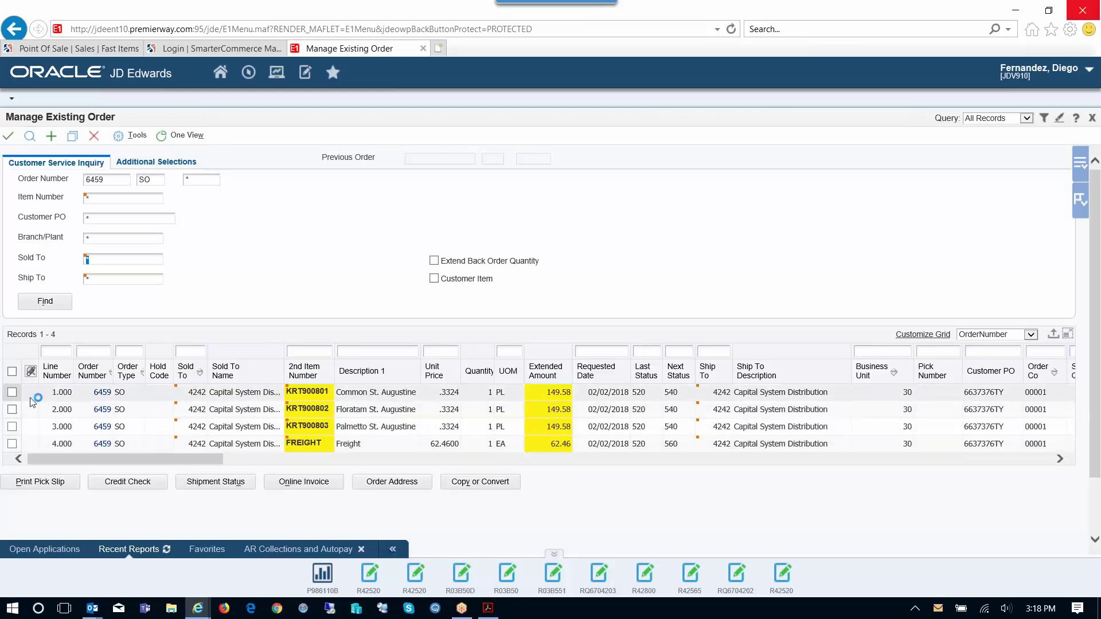
Select the first order line and review the order's credit card processing details
{"action": "left_click", "coordinate": [12, 394]}
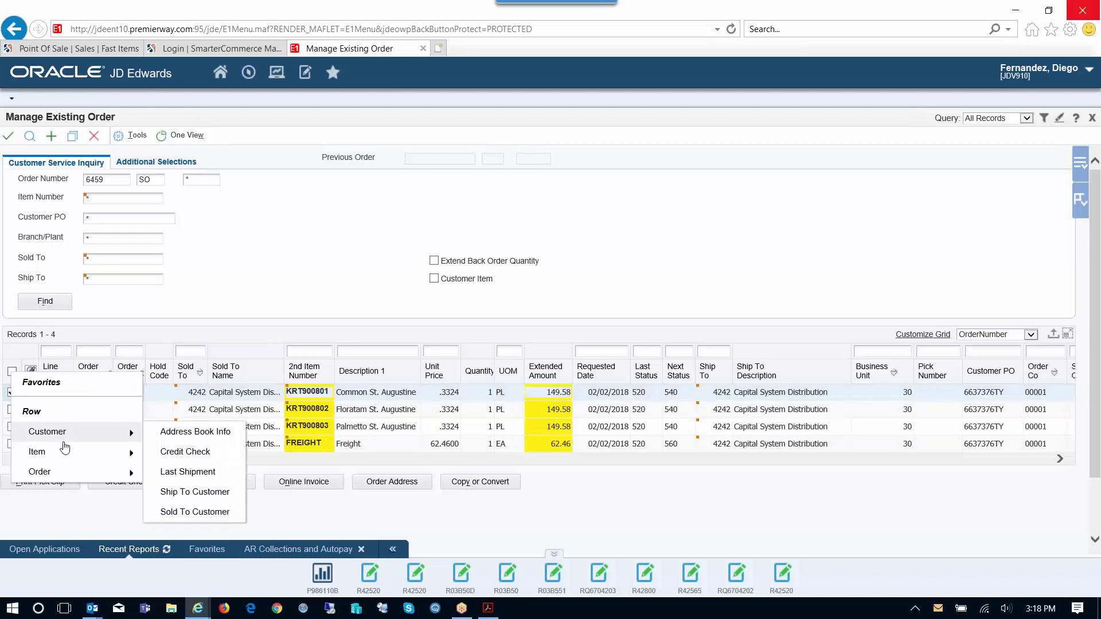
{"action": "mouse_move", "coordinate": [39, 472]}
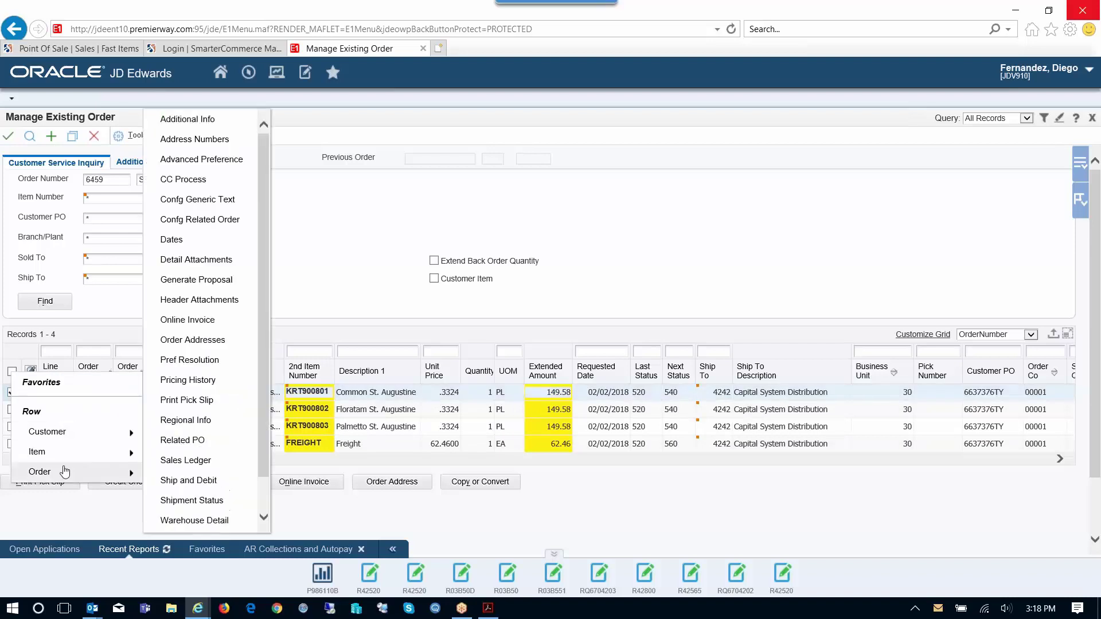
{"action": "left_click", "coordinate": [227, 180]}
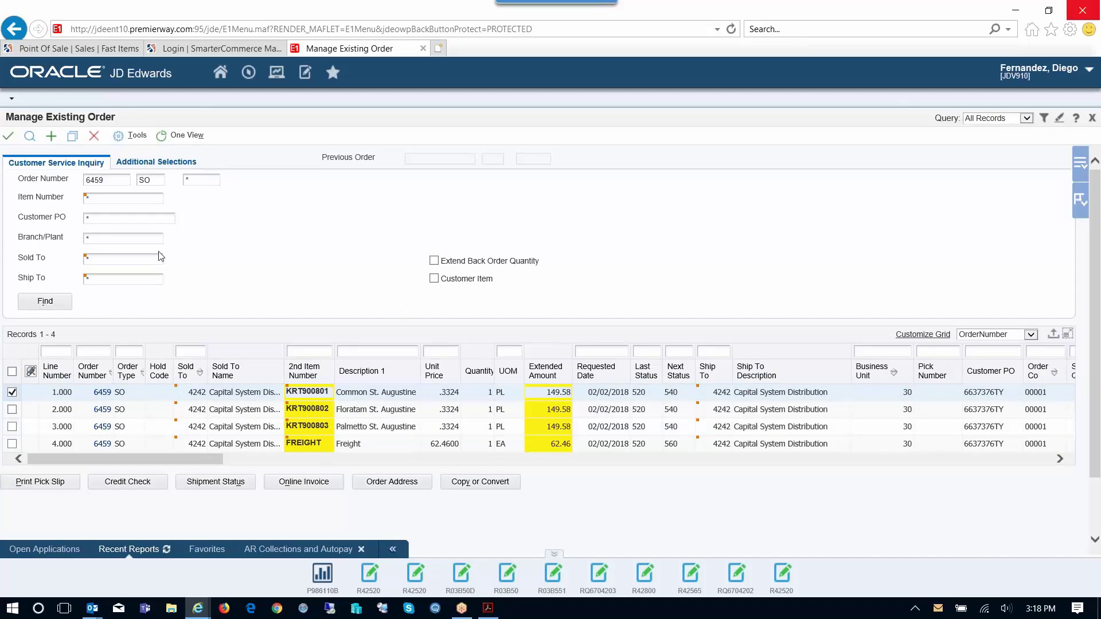
{"action": "double_click", "coordinate": [97, 180]}
Launch the Print Pick Slip report from the Order To Cash menu and submit it
{"action": "left_click", "coordinate": [248, 75]}
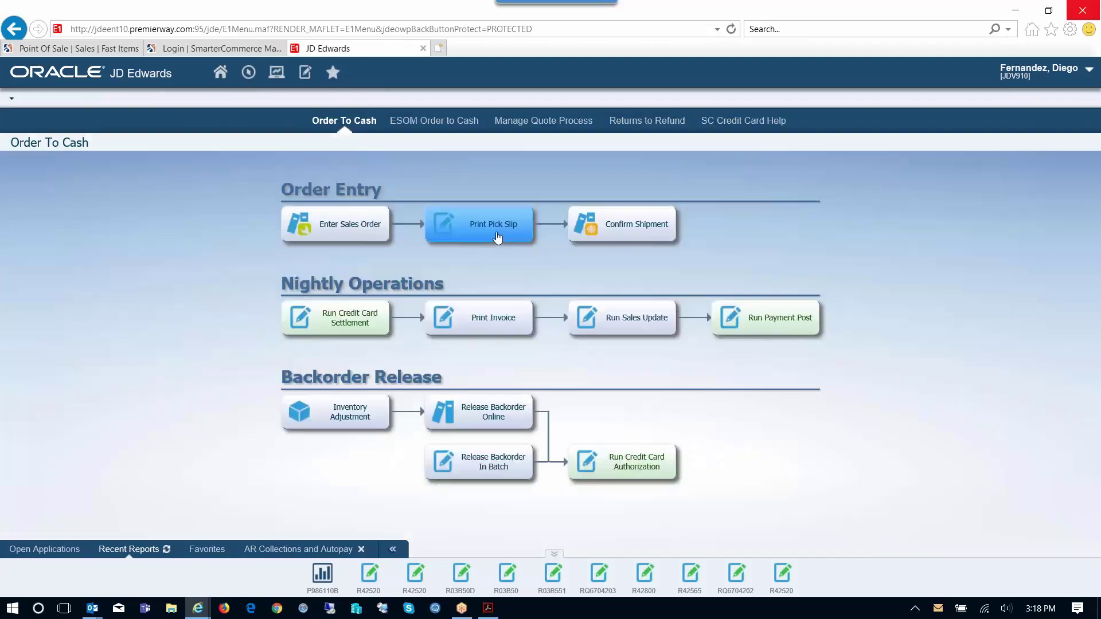
{"action": "left_click", "coordinate": [497, 236]}
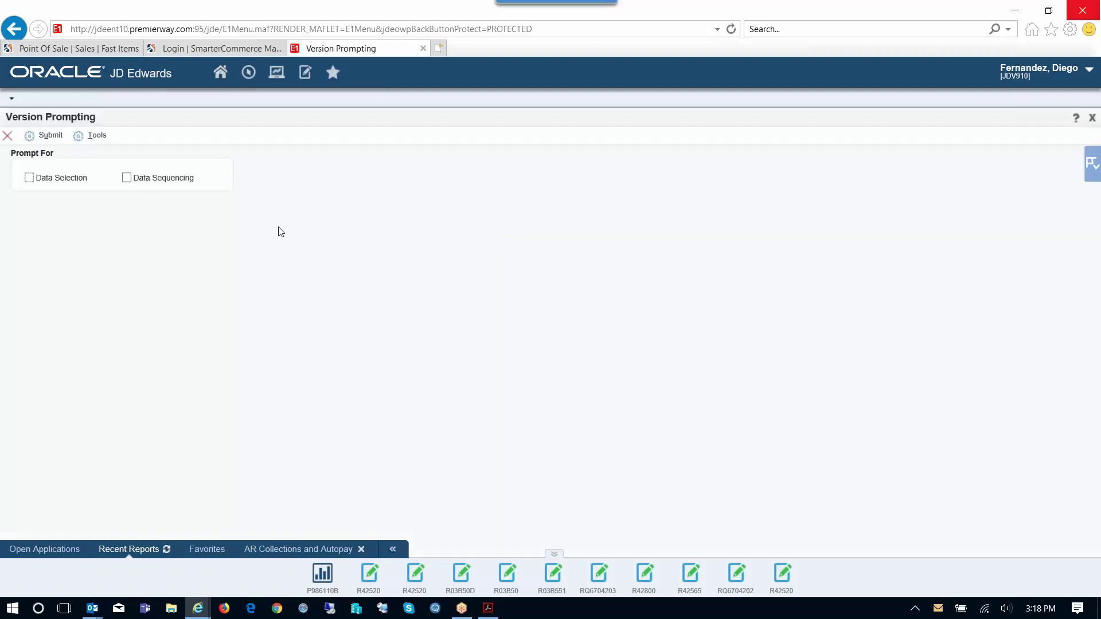
{"action": "left_click", "coordinate": [28, 136]}
Limit data selection to the order number as a Literal value, run the report, and refresh recent reports
{"action": "left_click", "coordinate": [474, 198]}
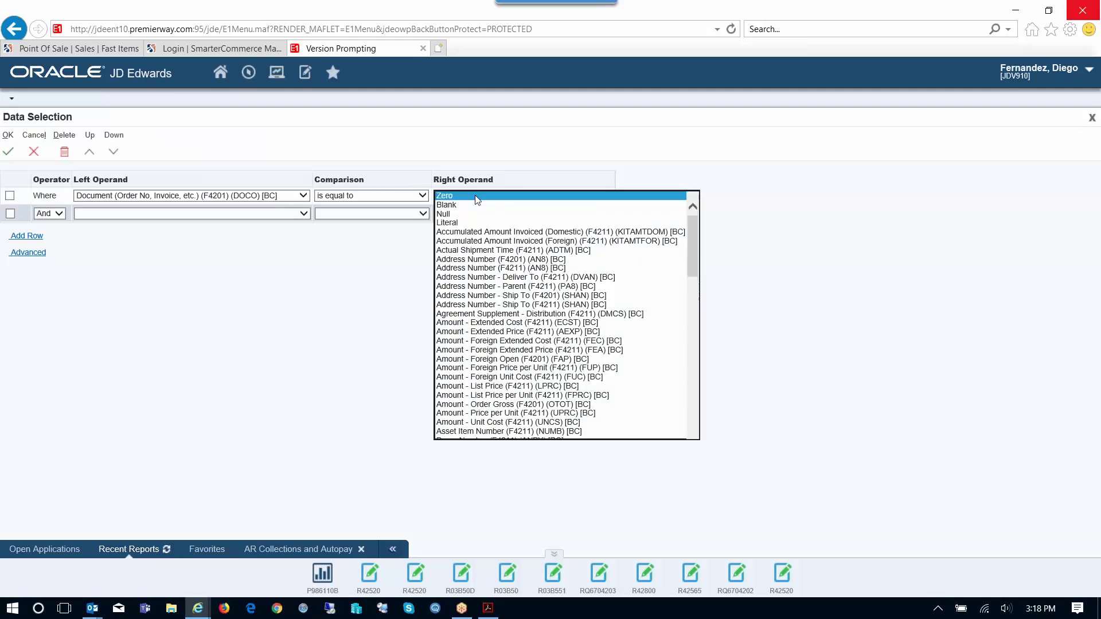
{"action": "left_click", "coordinate": [475, 214]}
{"action": "type", "text": "12450"}
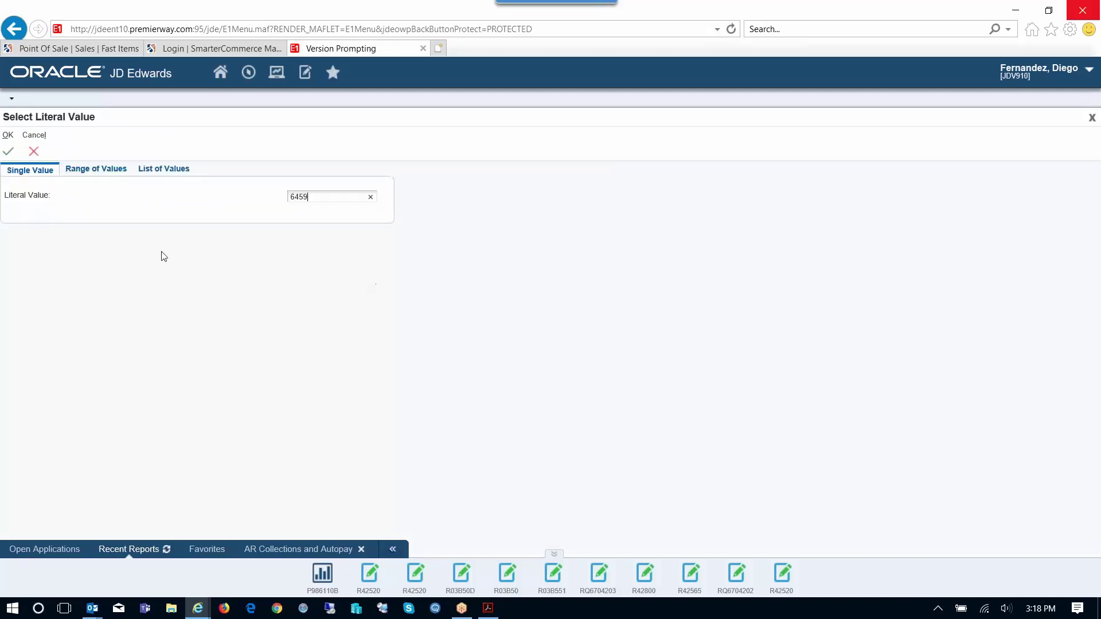
{"action": "left_click", "coordinate": [8, 151]}
{"action": "left_click", "coordinate": [8, 151]}
{"action": "left_click", "coordinate": [9, 136]}
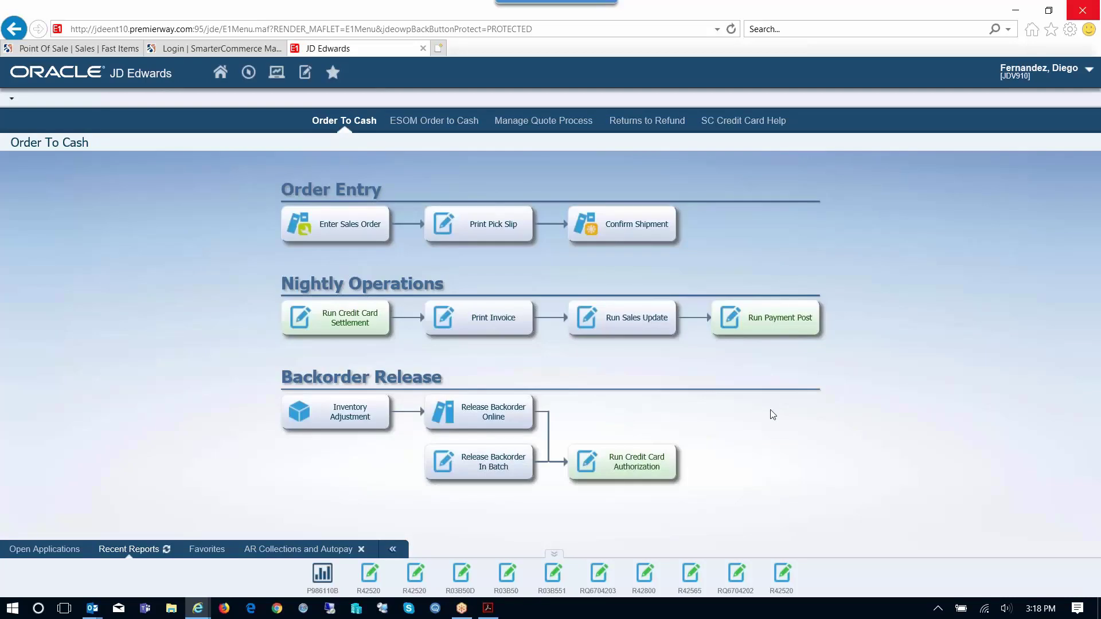
{"action": "left_click", "coordinate": [166, 550]}
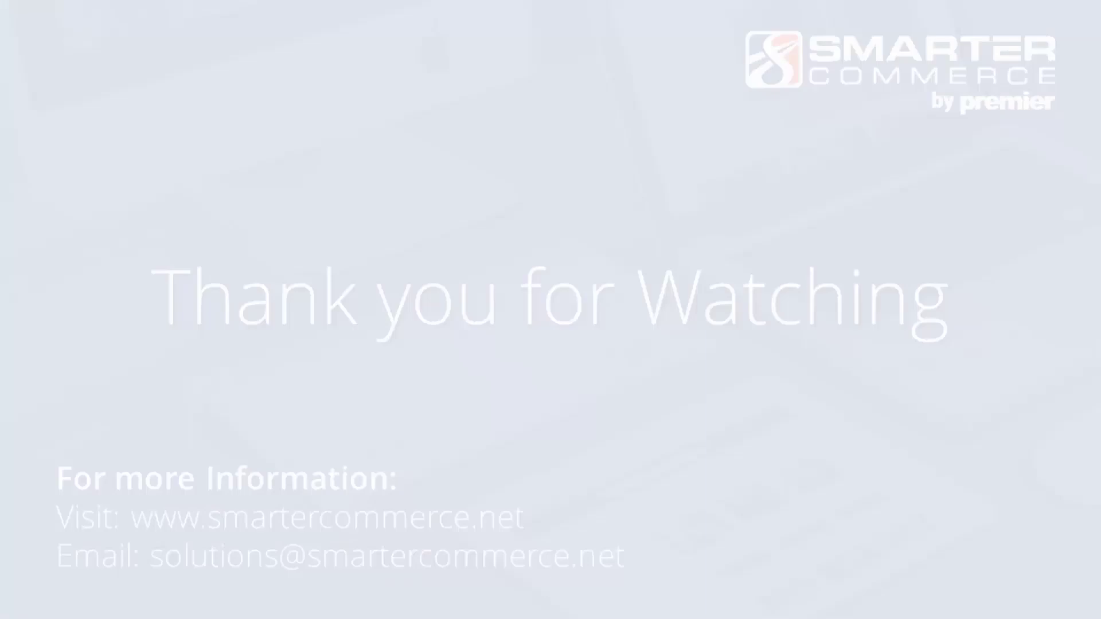